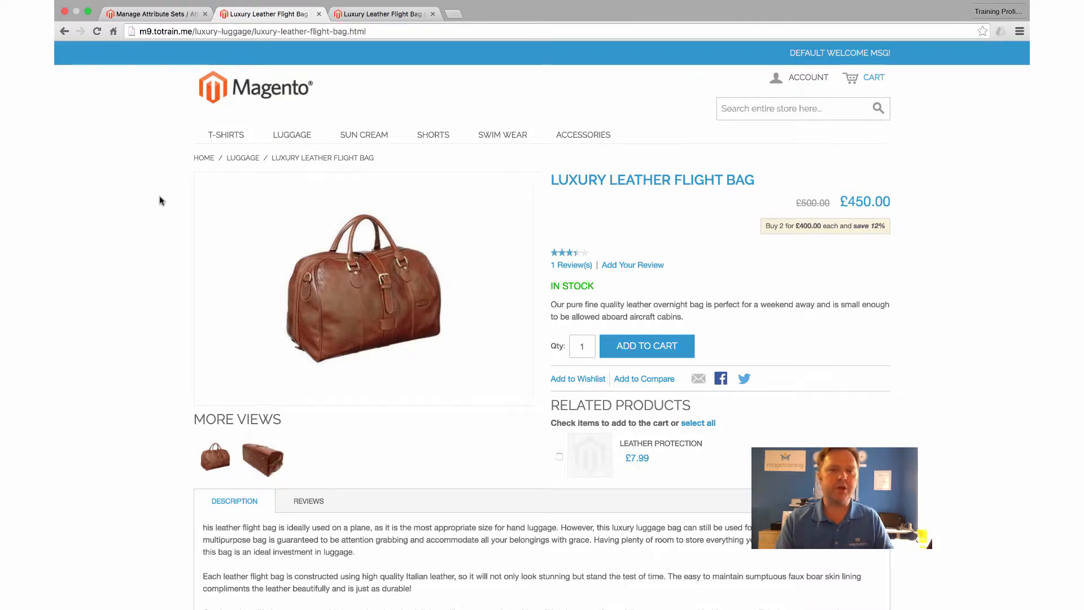
# Open the Luggage attribute set for editing from the admin's list of attribute sets
pyautogui.click(136, 13)
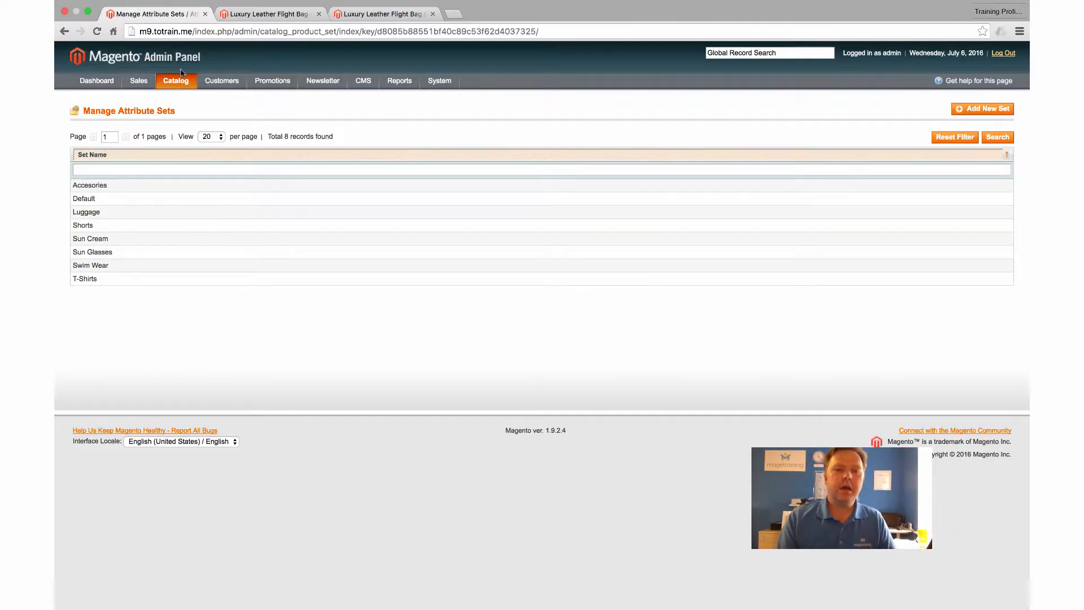
pyautogui.moveTo(182, 86)
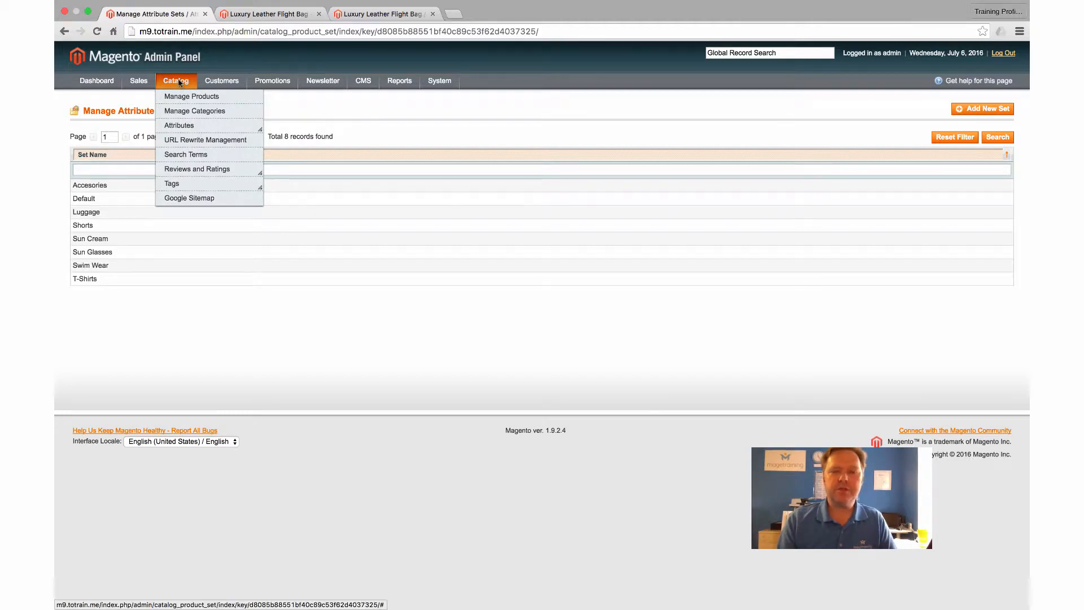
pyautogui.moveTo(179, 127)
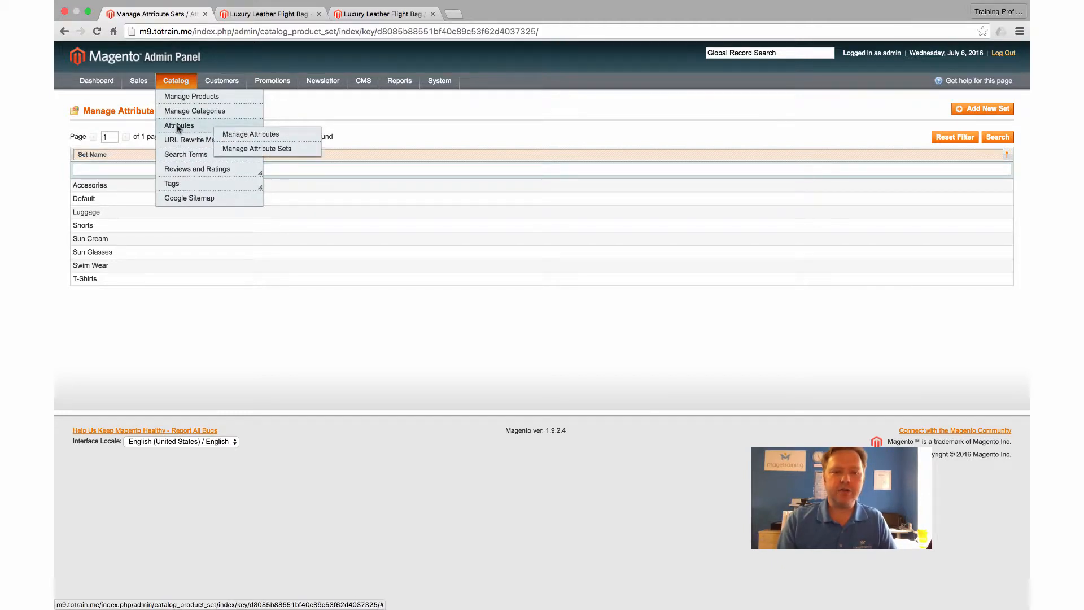
pyautogui.click(272, 149)
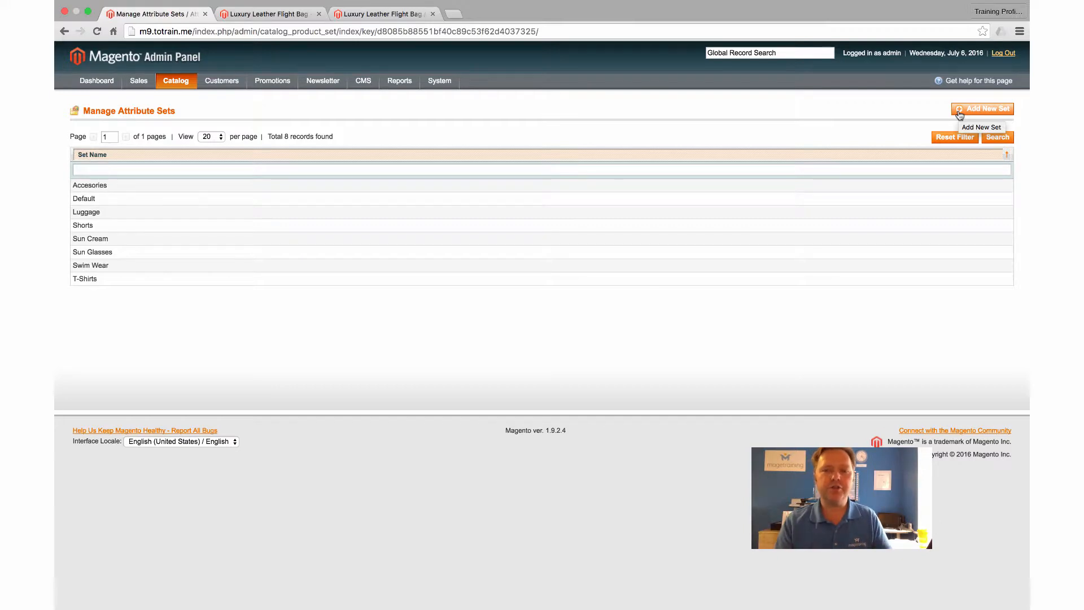
pyautogui.click(97, 214)
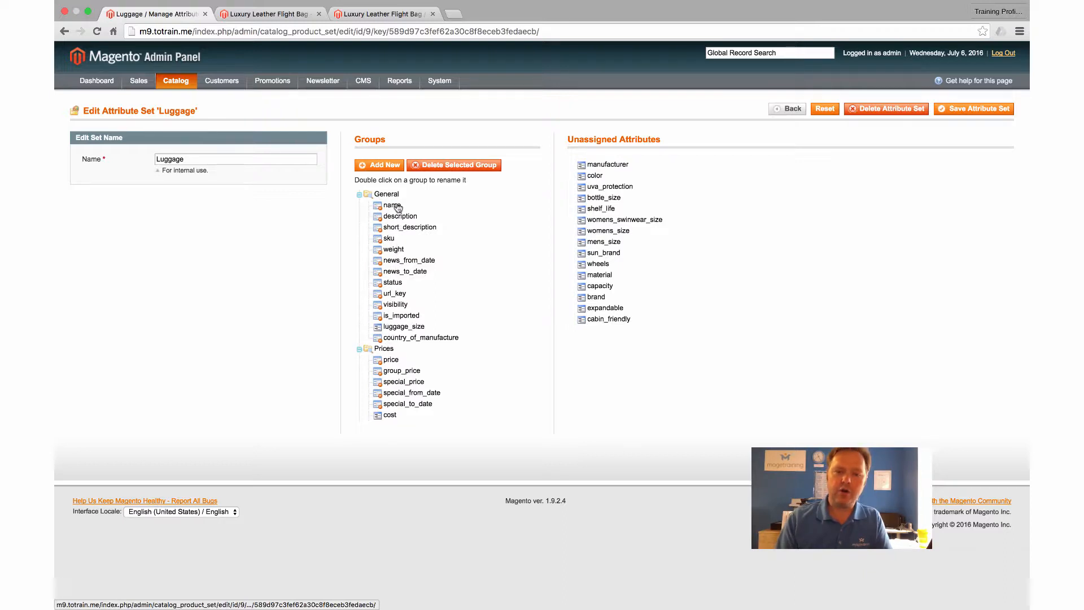
# Examine the groups of the Luggage attribute set, from General to Gift Options, and the attributes assigned to them
pyautogui.scroll(-10, 455, 237)
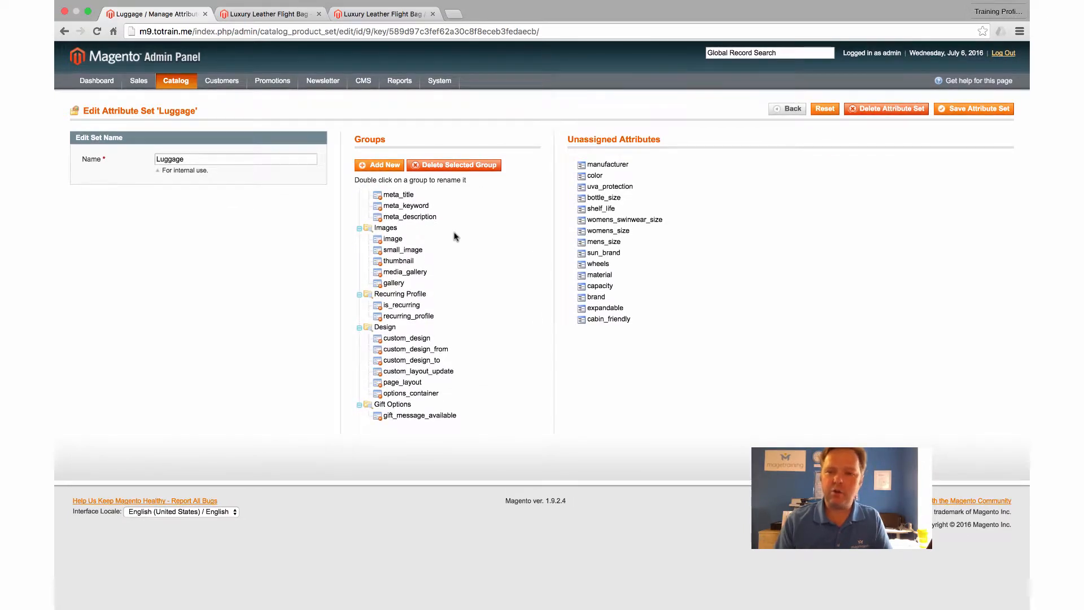
pyautogui.scroll(6, 455, 237)
pyautogui.scroll(3, 456, 236)
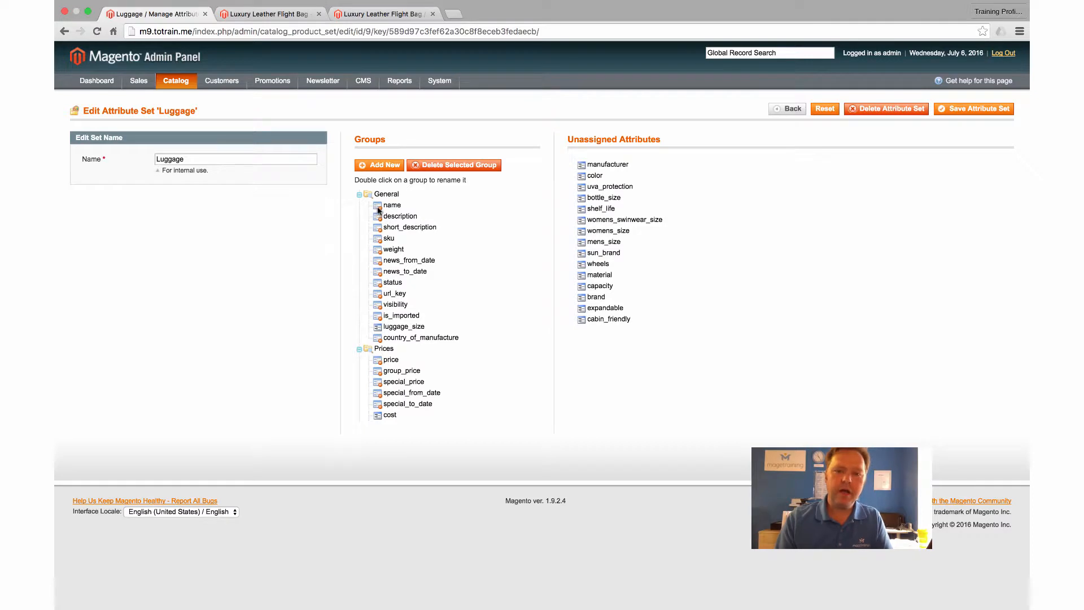
pyautogui.scroll(-1, 395, 212)
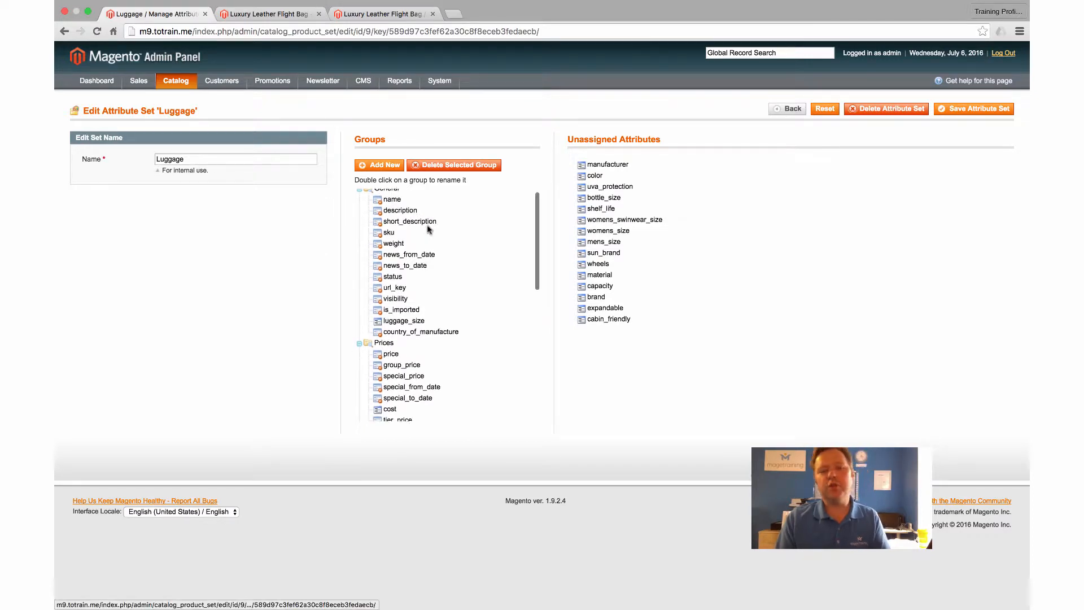
pyautogui.moveTo(172, 77)
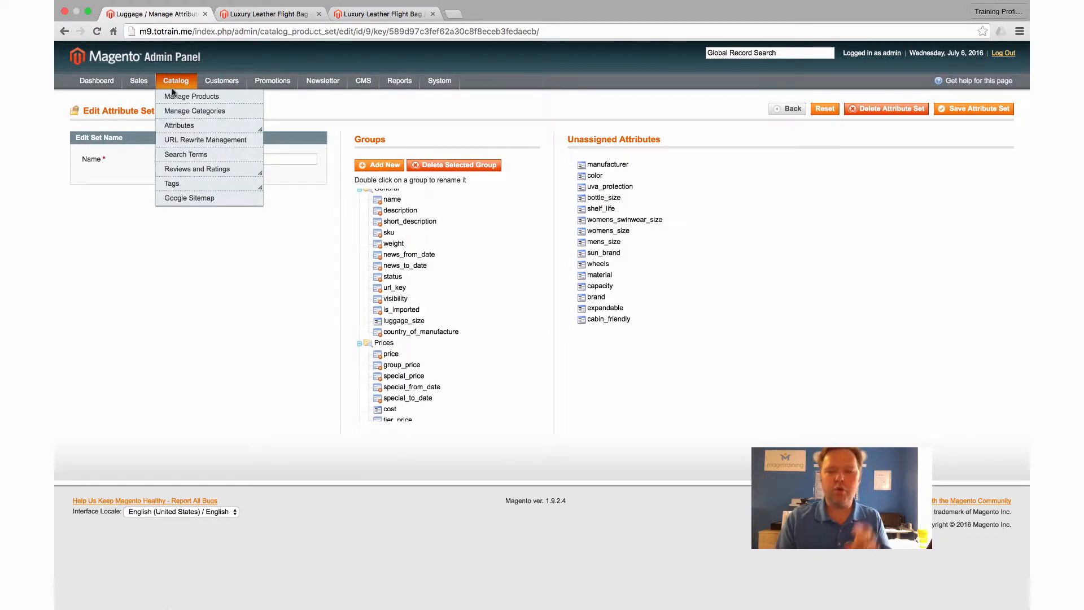
pyautogui.moveTo(186, 128)
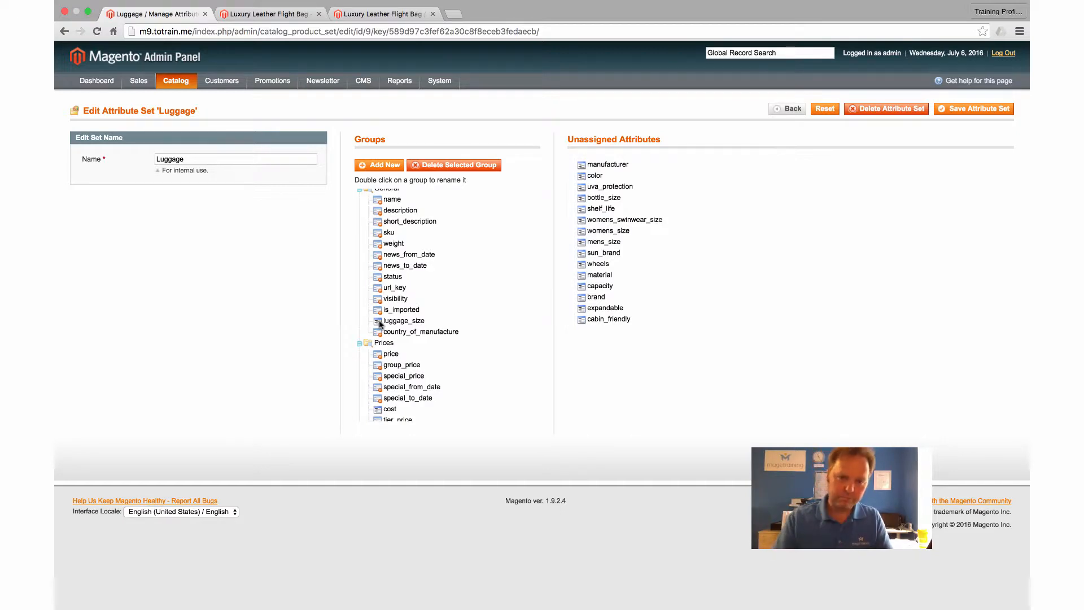
pyautogui.scroll(1, 497, 231)
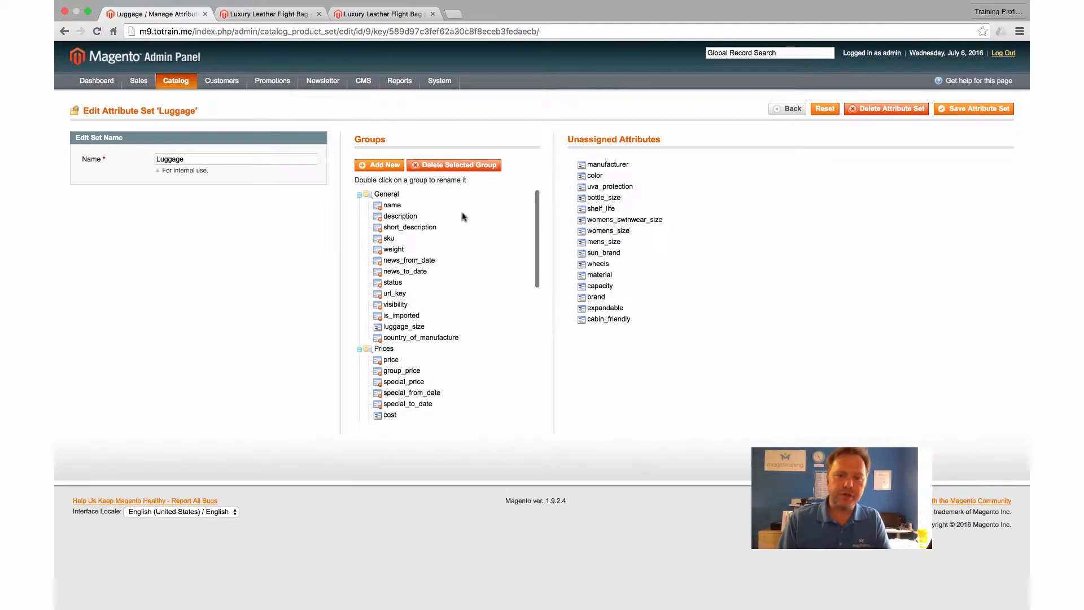
# Move the flight bag's storefront page behind its admin edit page in the browser order and show the edit page
pyautogui.click(260, 16)
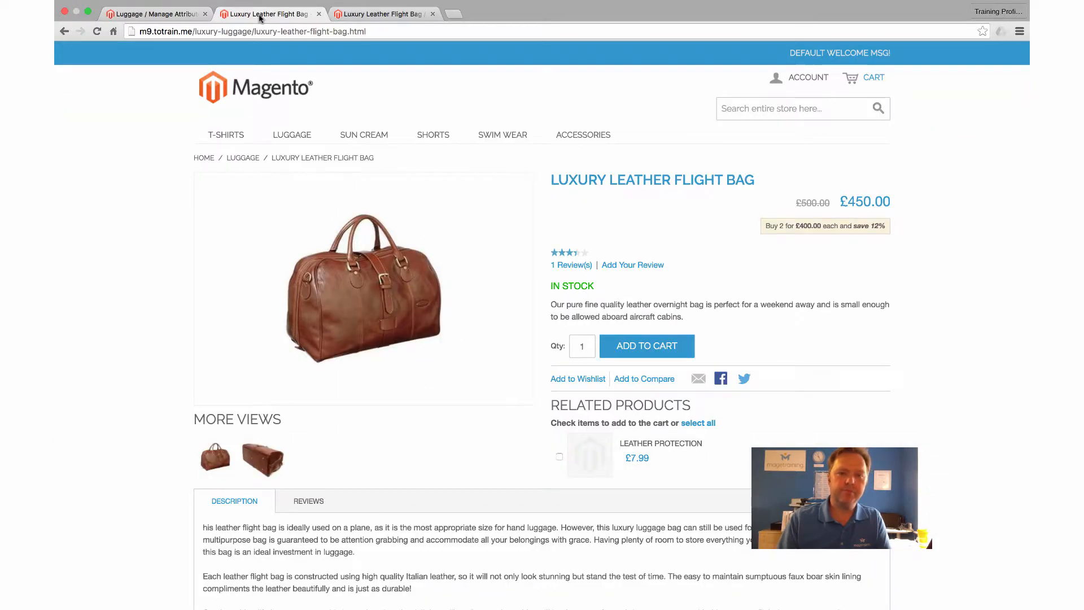
pyautogui.moveTo(260, 19); pyautogui.dragTo(368, 18)
pyautogui.click(294, 18)
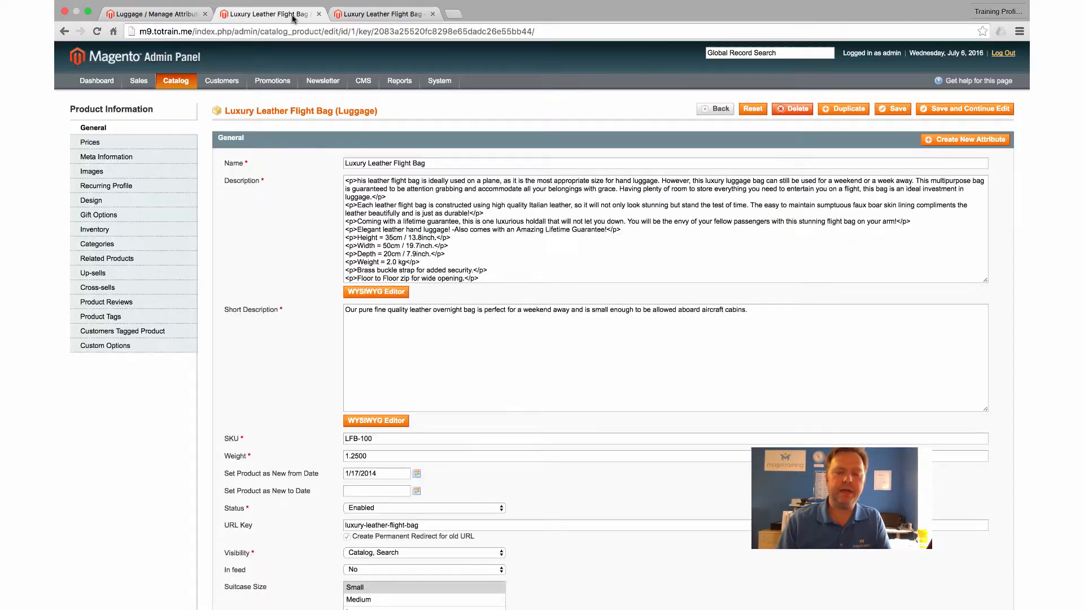
# Check the flight bag's attribute set in the product list and reopen the Luxury Leather Flight Bag for editing
pyautogui.click(169, 15)
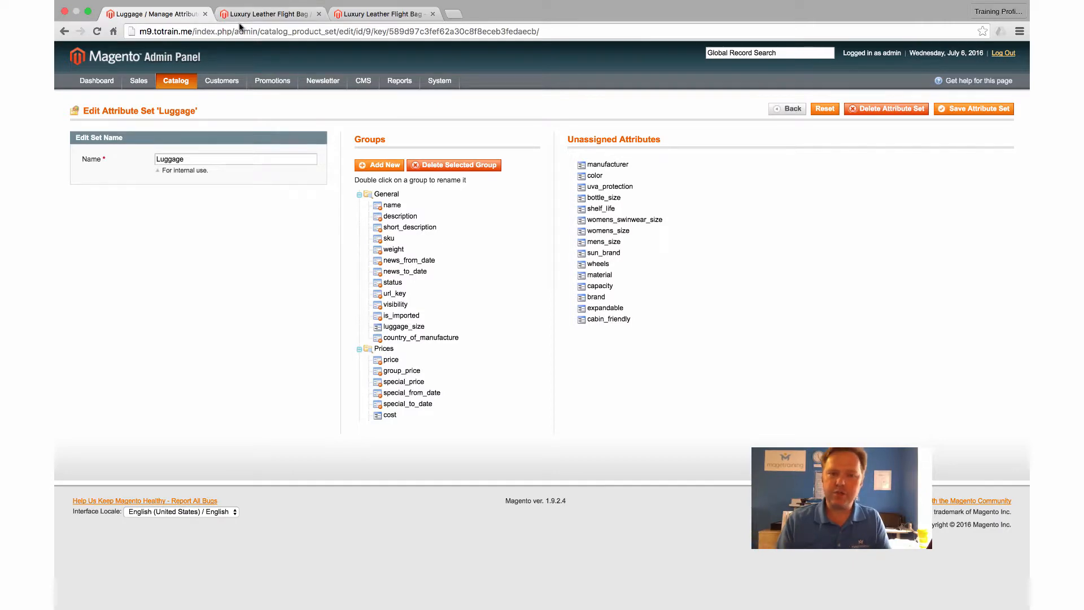
pyautogui.moveTo(176, 81)
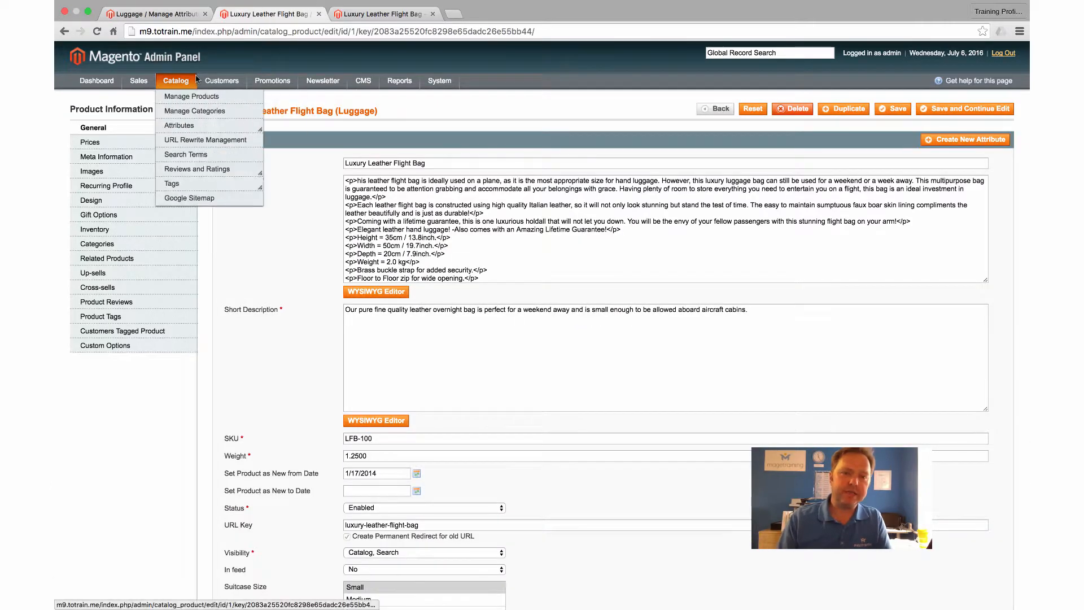
pyautogui.click(173, 97)
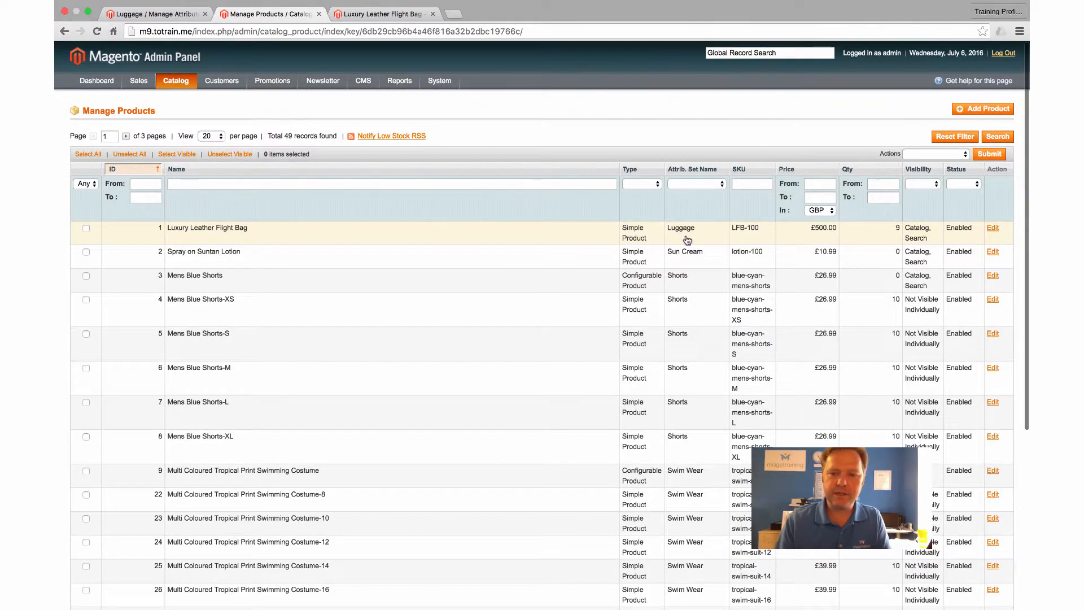
pyautogui.scroll(-1, 202, 236)
pyautogui.click(202, 233)
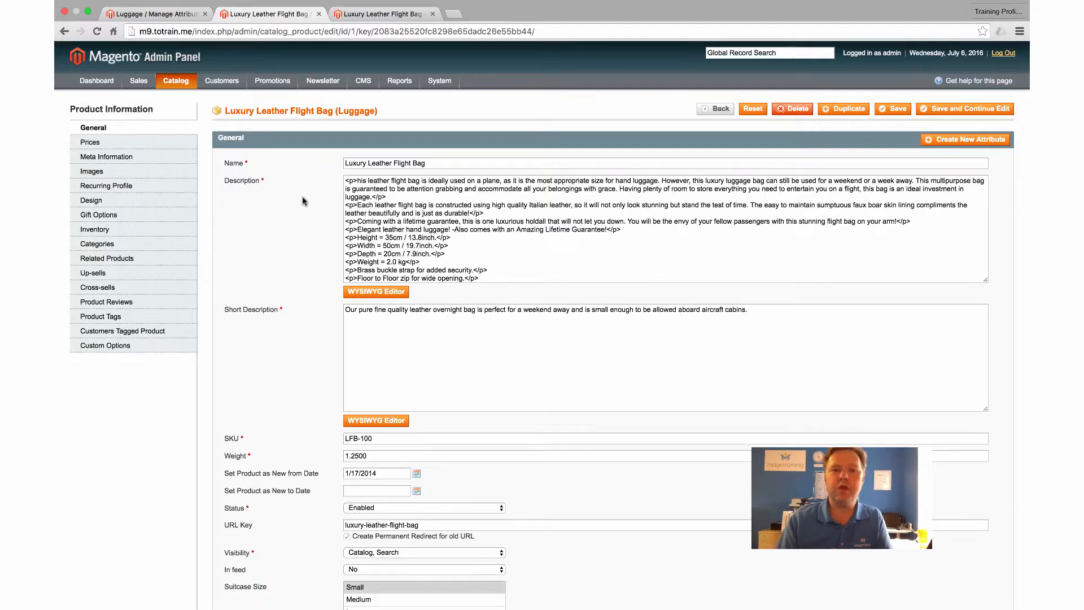
# Collapse the General, Prices, Meta Information, Images, Recurring Profile and Design groups in the Luggage attribute set
pyautogui.click(170, 14)
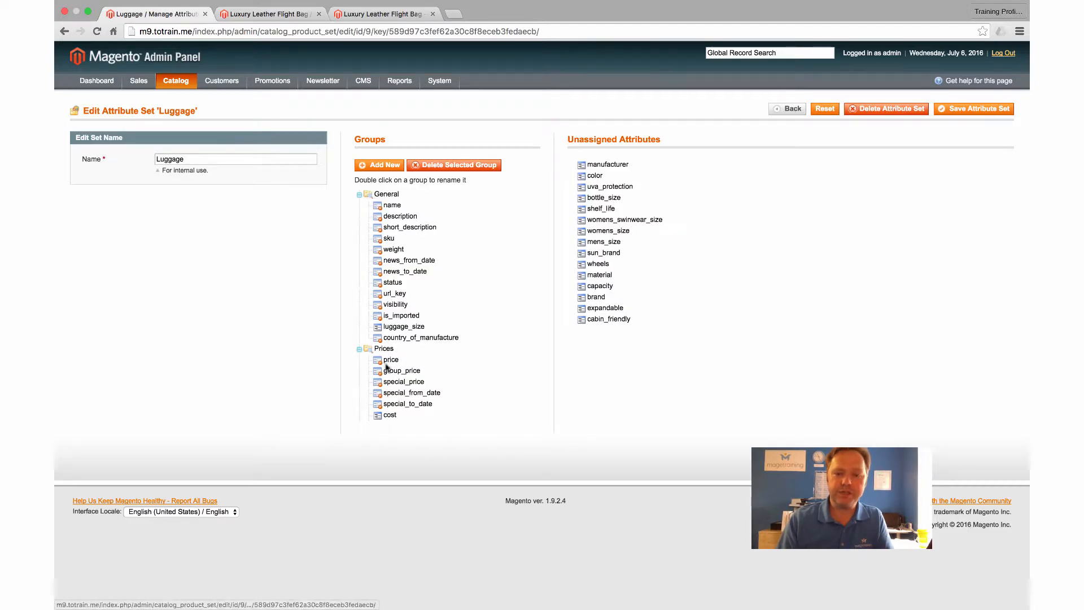
pyautogui.click(359, 194)
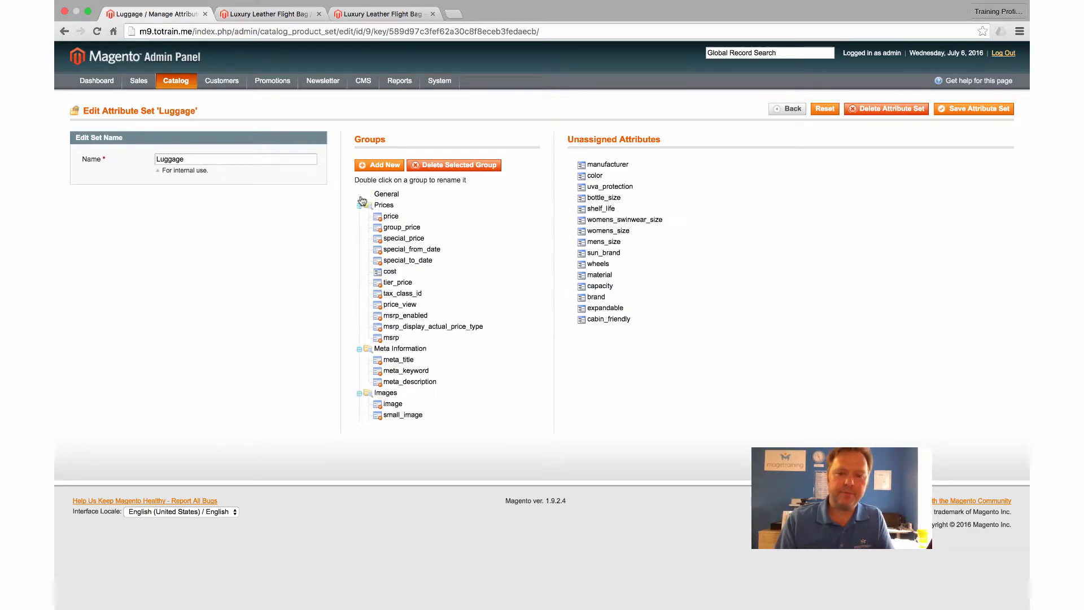
pyautogui.click(359, 206)
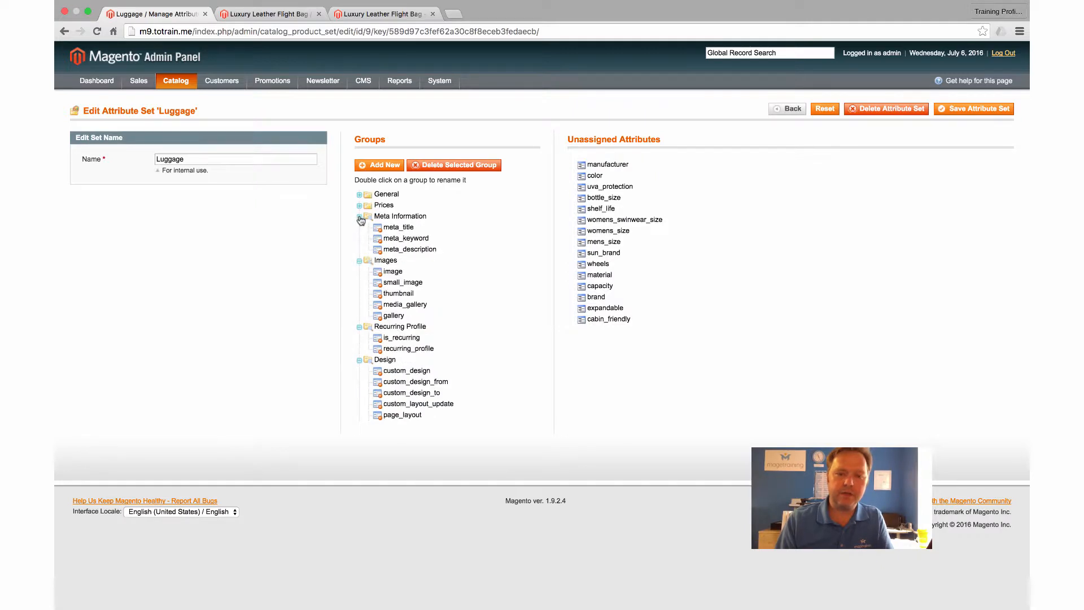
pyautogui.click(359, 217)
pyautogui.click(359, 227)
pyautogui.click(359, 238)
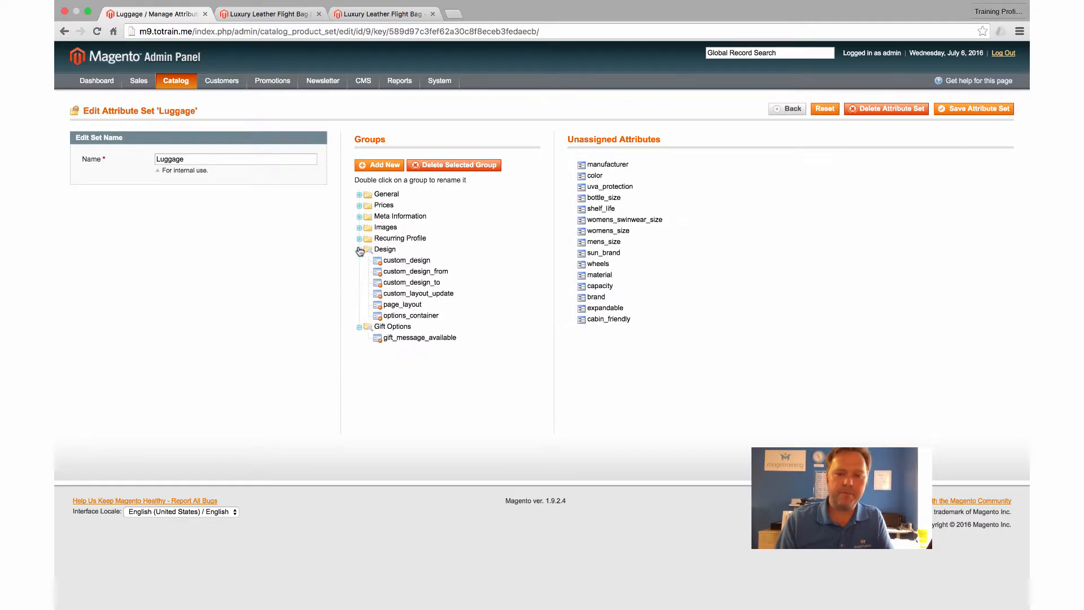
pyautogui.click(359, 250)
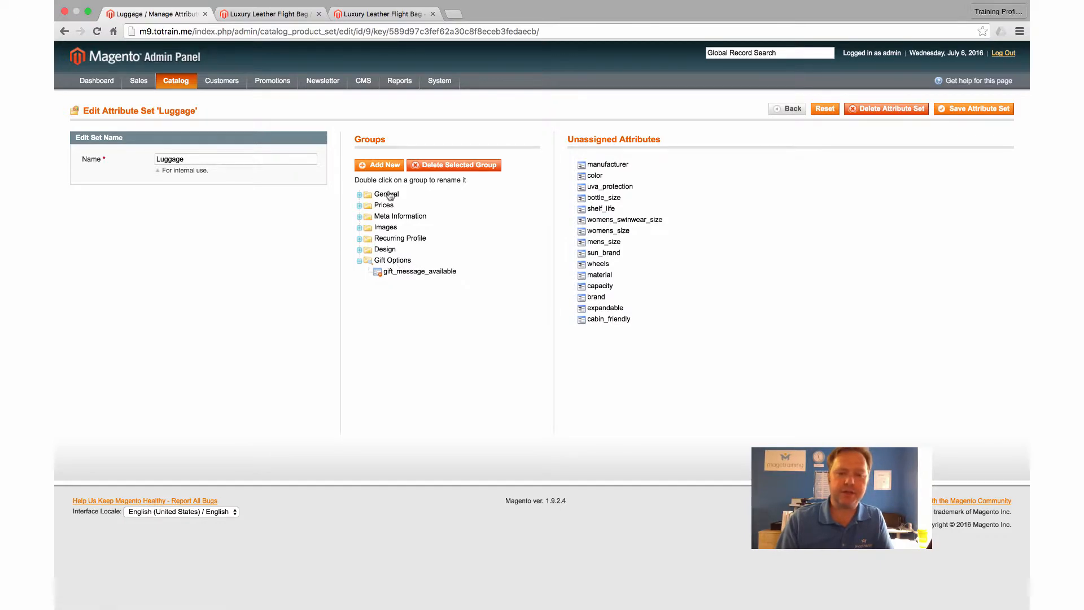
# Compare the groups of the Luggage attribute set with the product information sections of the Luxury Leather Flight Bag
pyautogui.click(281, 15)
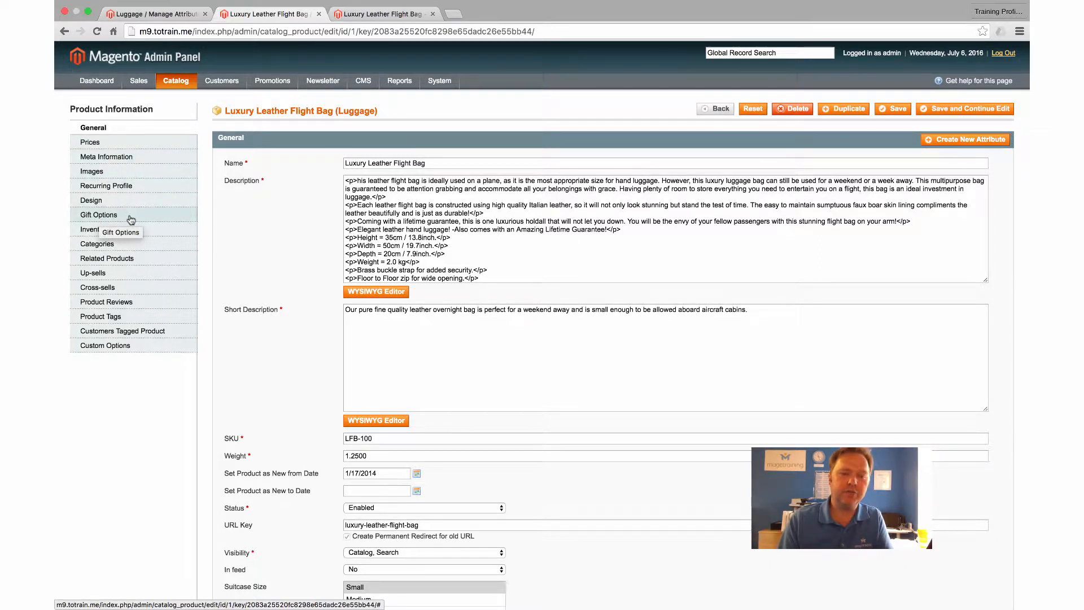
pyautogui.click(144, 14)
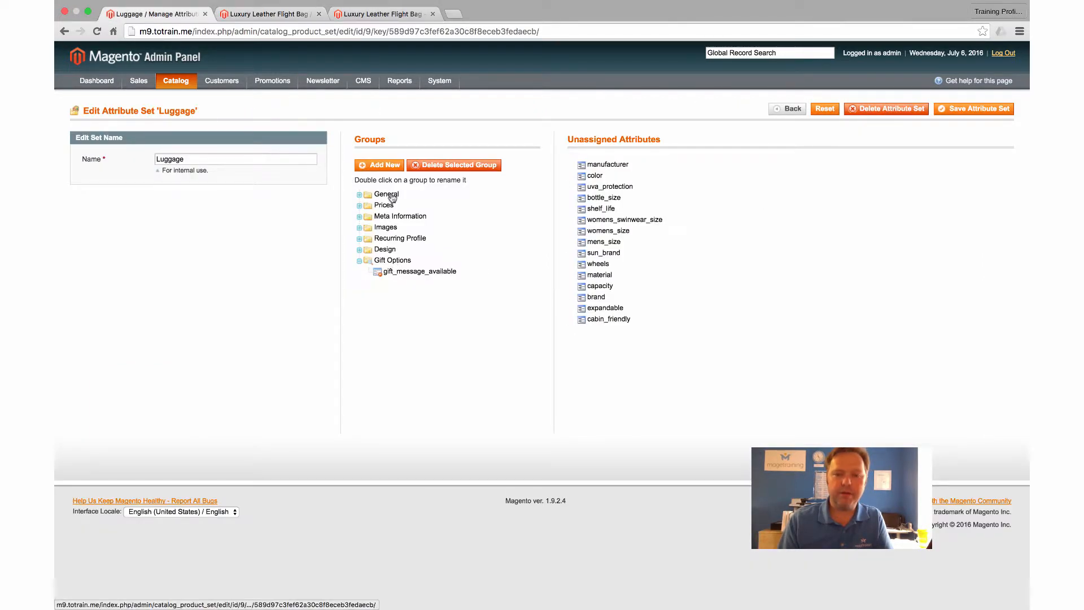
pyautogui.click(255, 16)
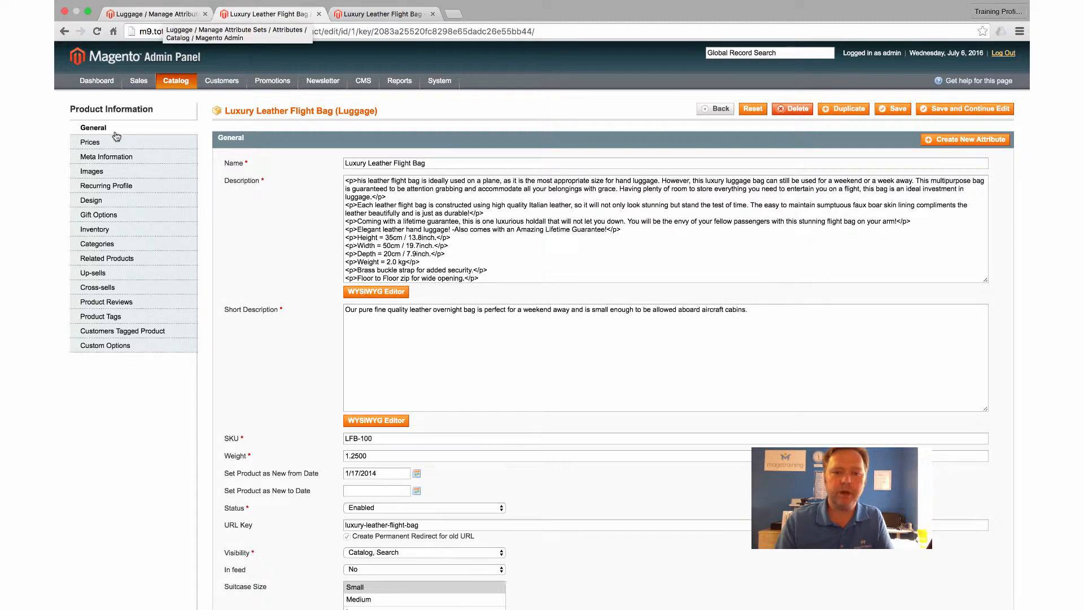
# Expand the General group of the Luggage set and compare its attribute order with the flight bag's General fields
pyautogui.click(164, 14)
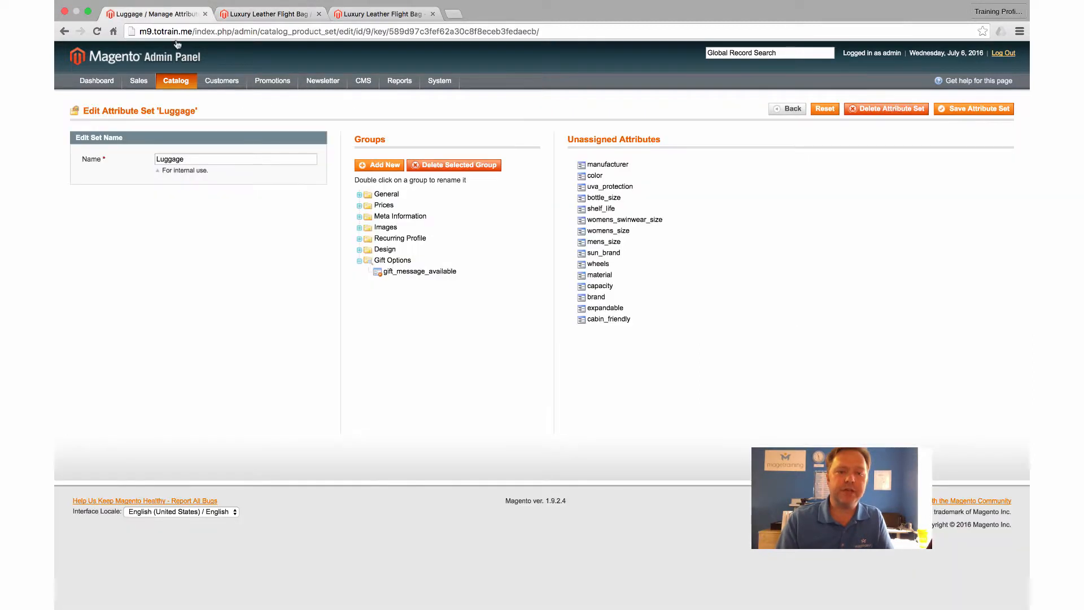
pyautogui.click(359, 195)
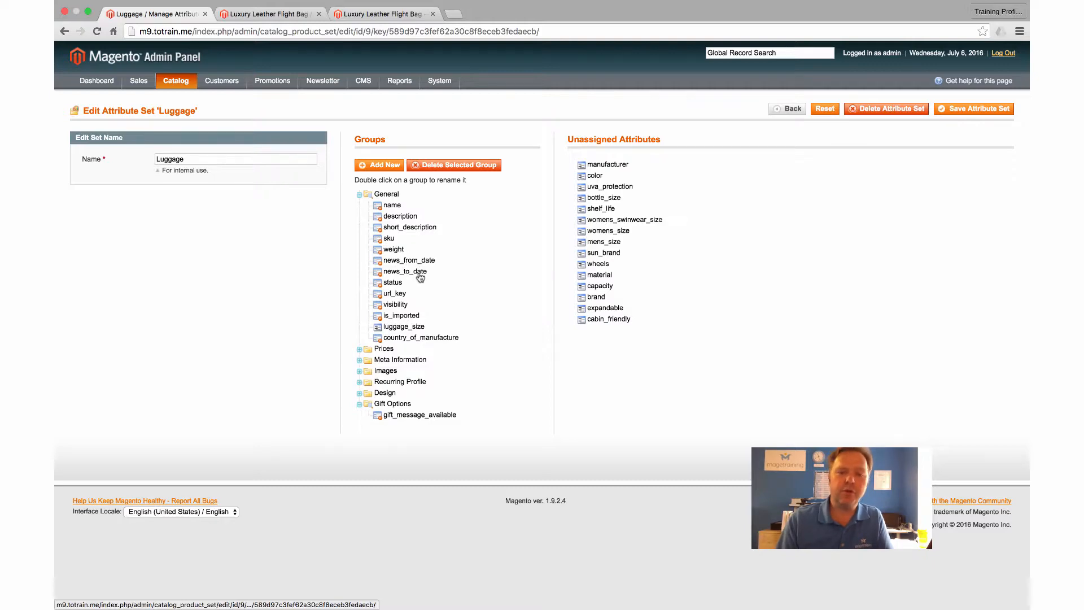
pyautogui.click(254, 14)
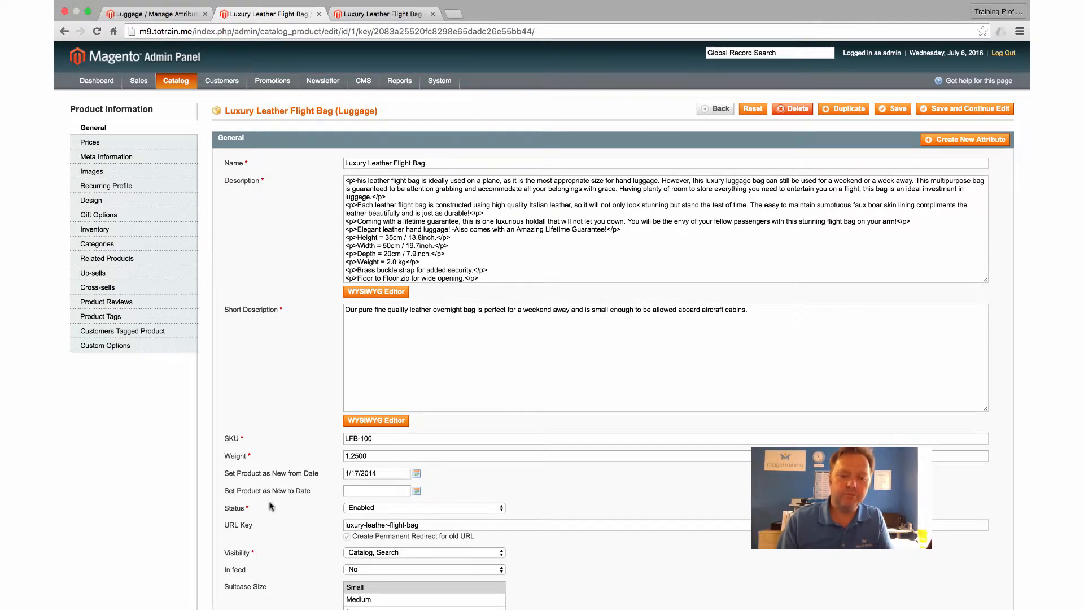
# Move the sku attribute above name in the General group and save the Luggage attribute set
pyautogui.click(156, 14)
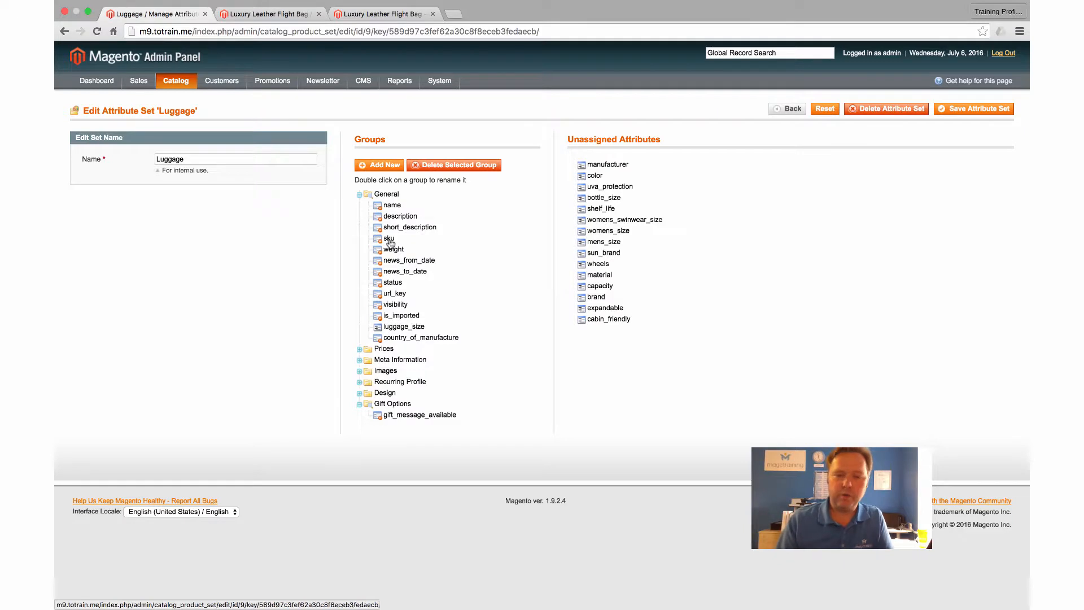
pyautogui.moveTo(391, 241); pyautogui.dragTo(398, 206)
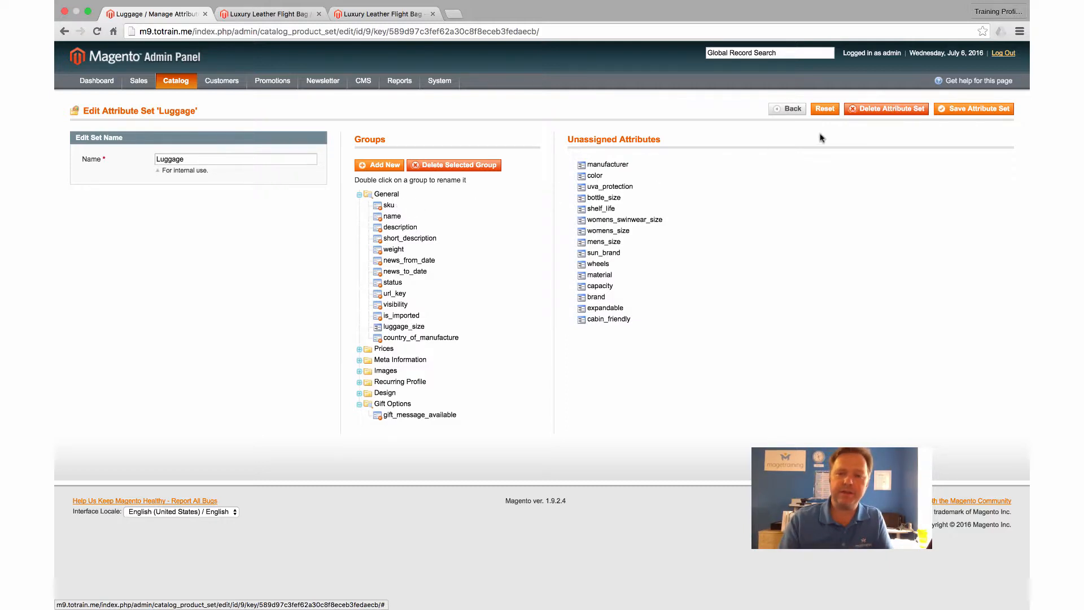
pyautogui.click(942, 111)
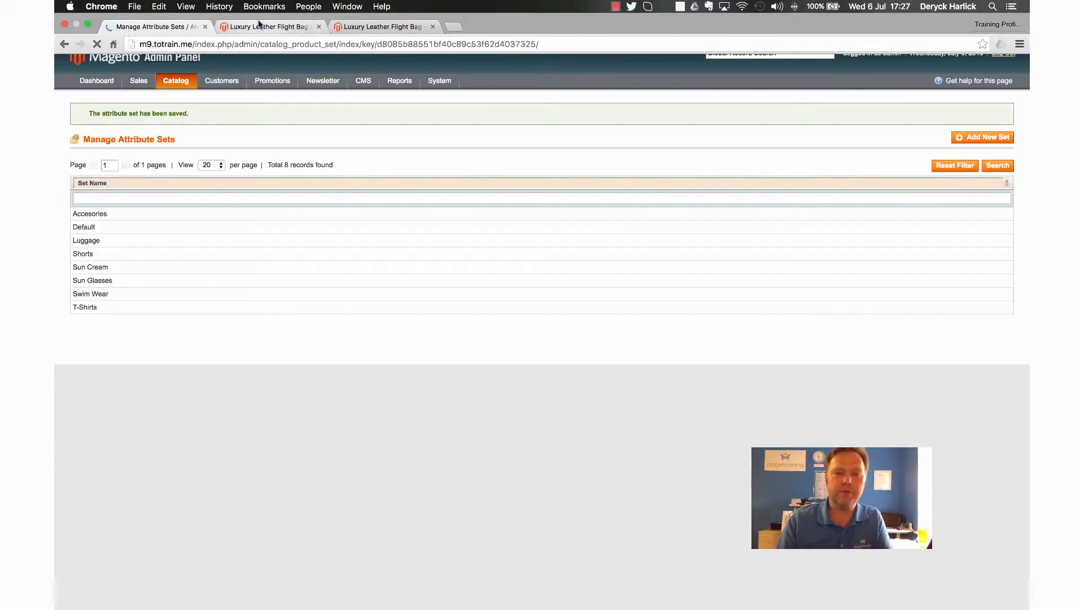
# Reload the Luxury Leather Flight Bag's edit page to check the order of its General fields
pyautogui.click(260, 28)
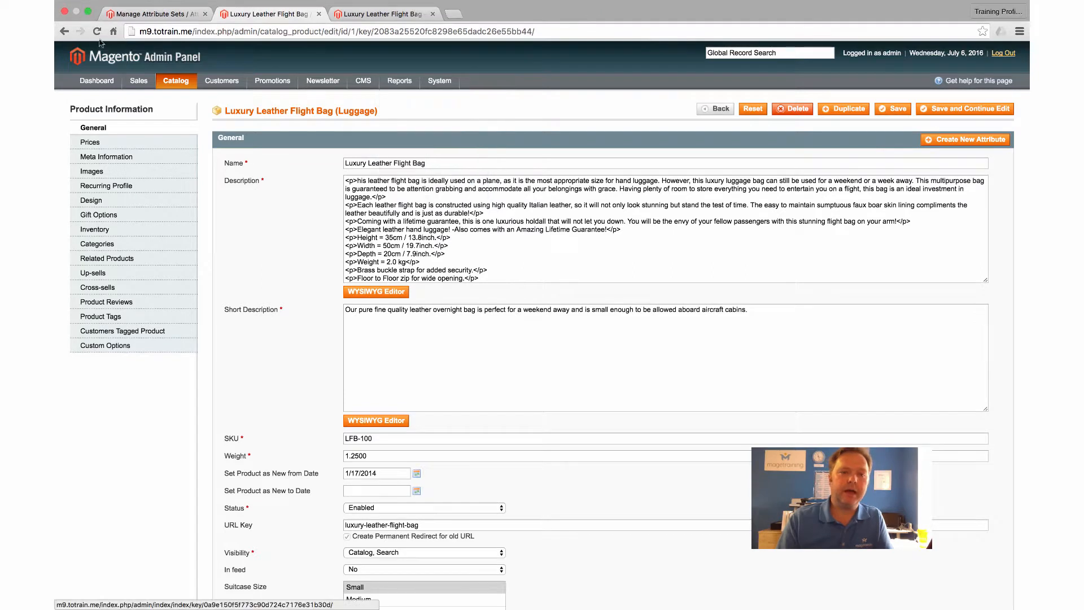
pyautogui.click(97, 31)
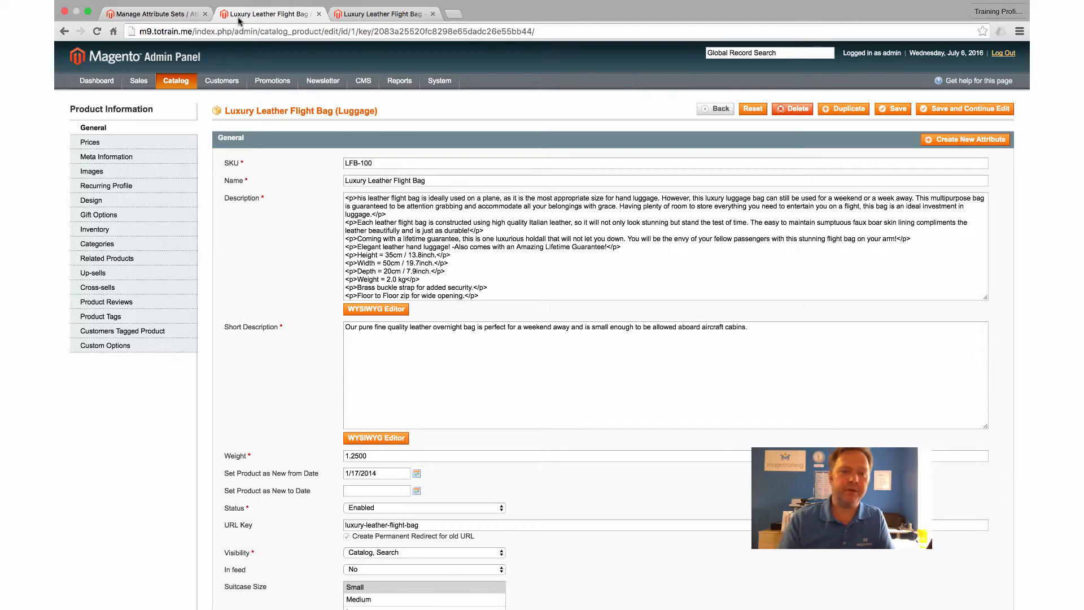
# Reopen the Luggage attribute set and move sku below short_description in its General group
pyautogui.click(161, 13)
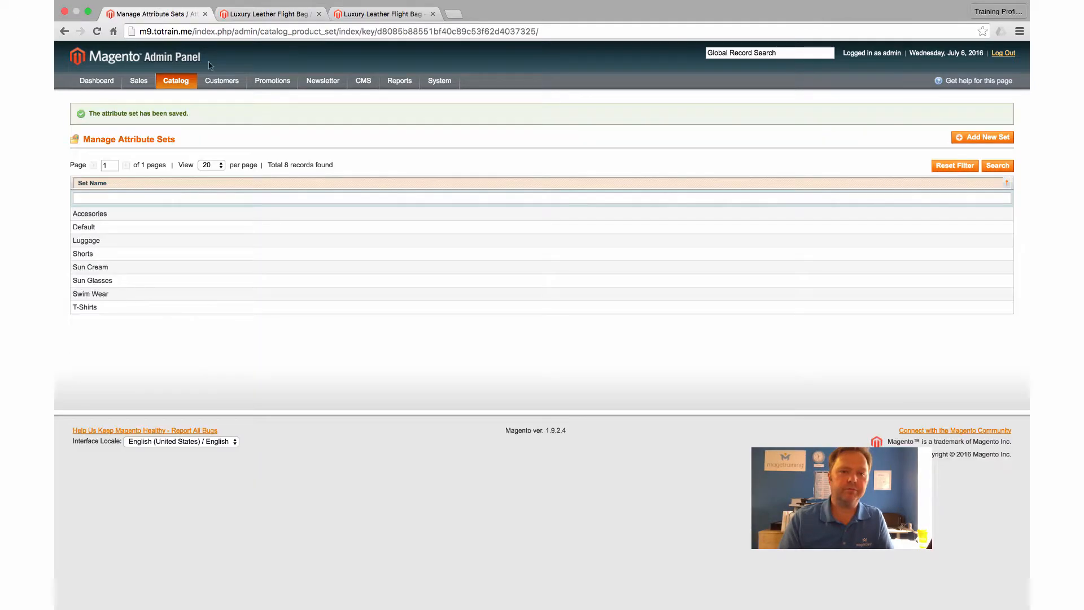
pyautogui.click(94, 243)
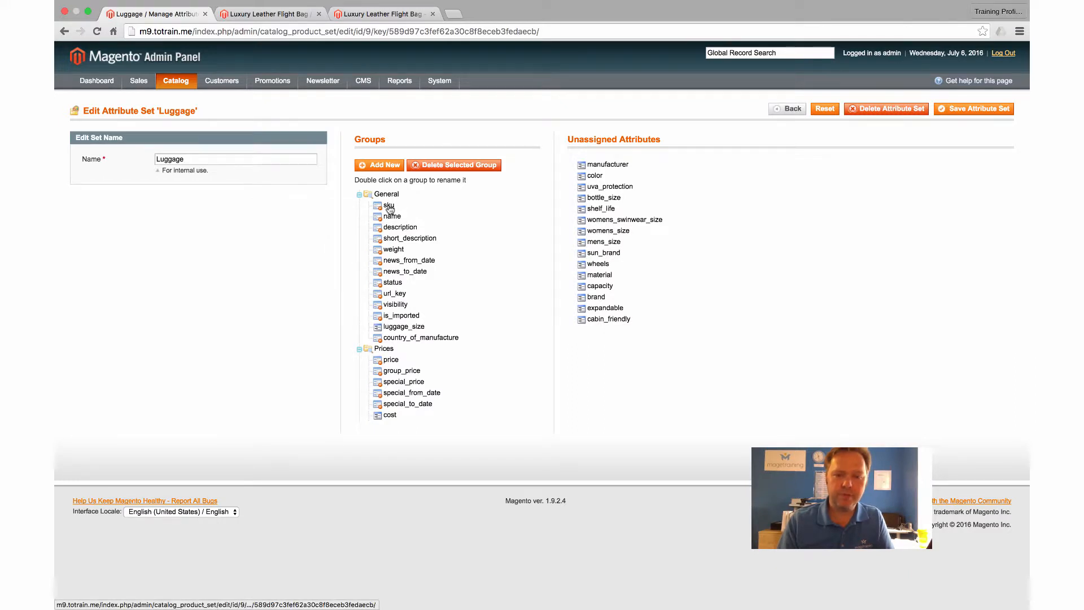
pyautogui.moveTo(389, 208); pyautogui.dragTo(400, 244)
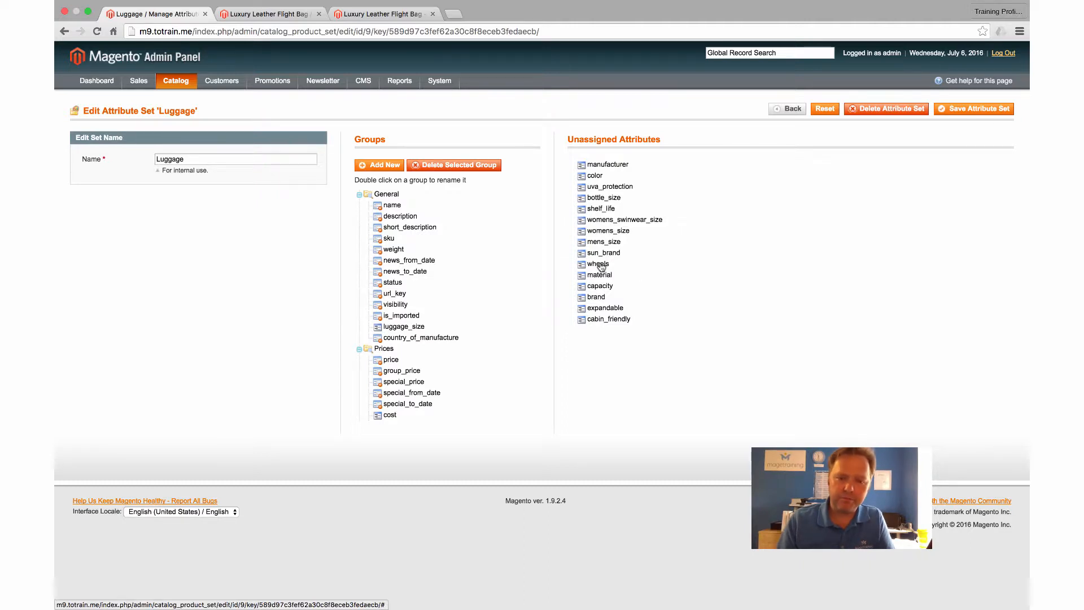
# Add the unassigned wheels, material, capacity, brand, expandable and cabin_friendly attributes to the General group above luggage_size, and save the Luggage set
pyautogui.moveTo(602, 266); pyautogui.dragTo(490, 324)
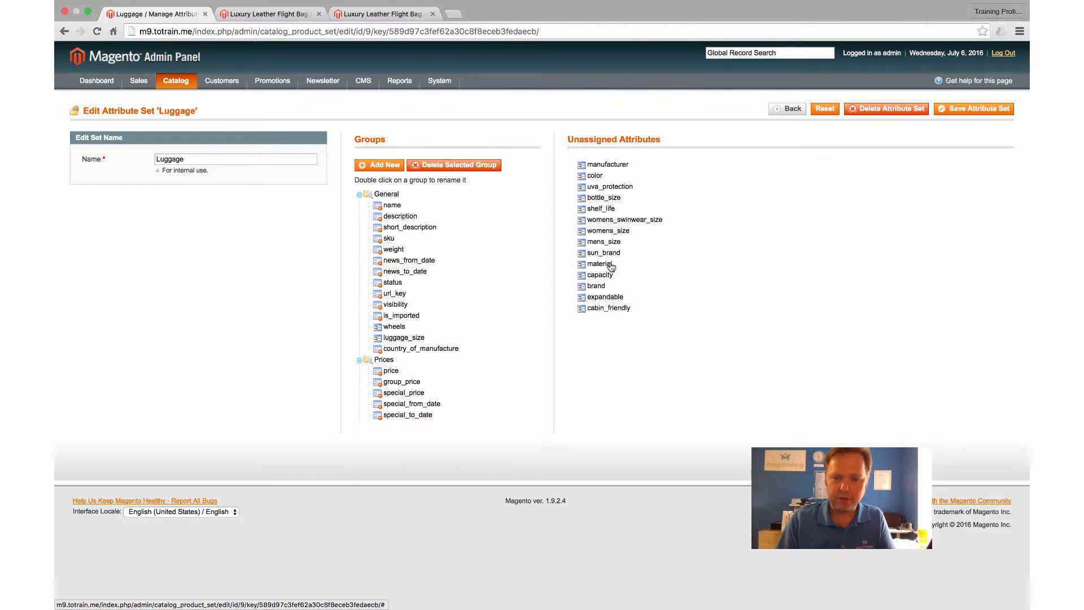
pyautogui.moveTo(609, 265); pyautogui.dragTo(506, 333)
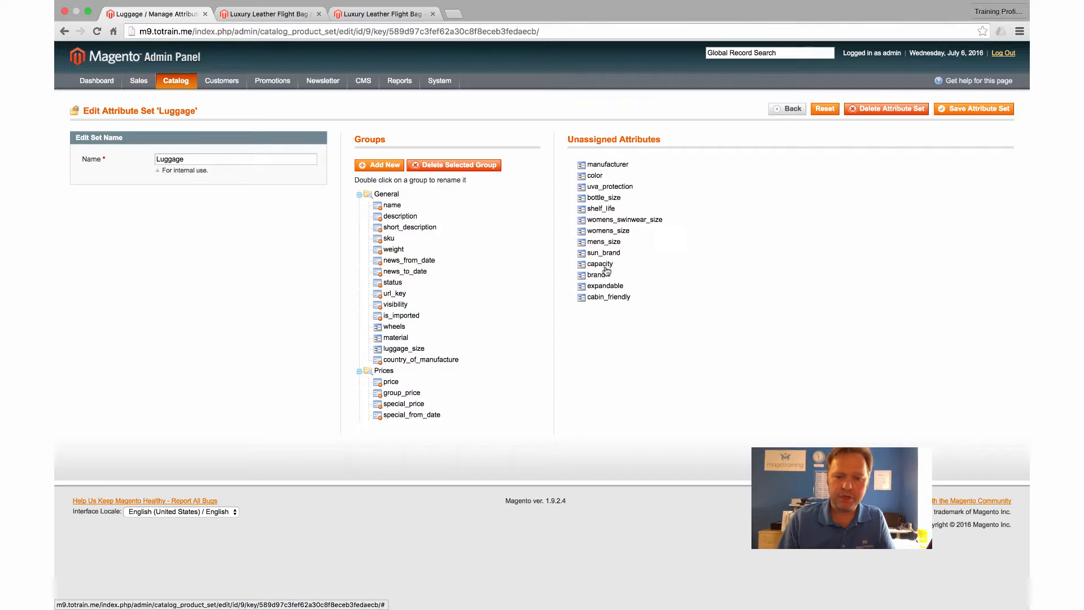
pyautogui.moveTo(607, 270); pyautogui.dragTo(489, 353)
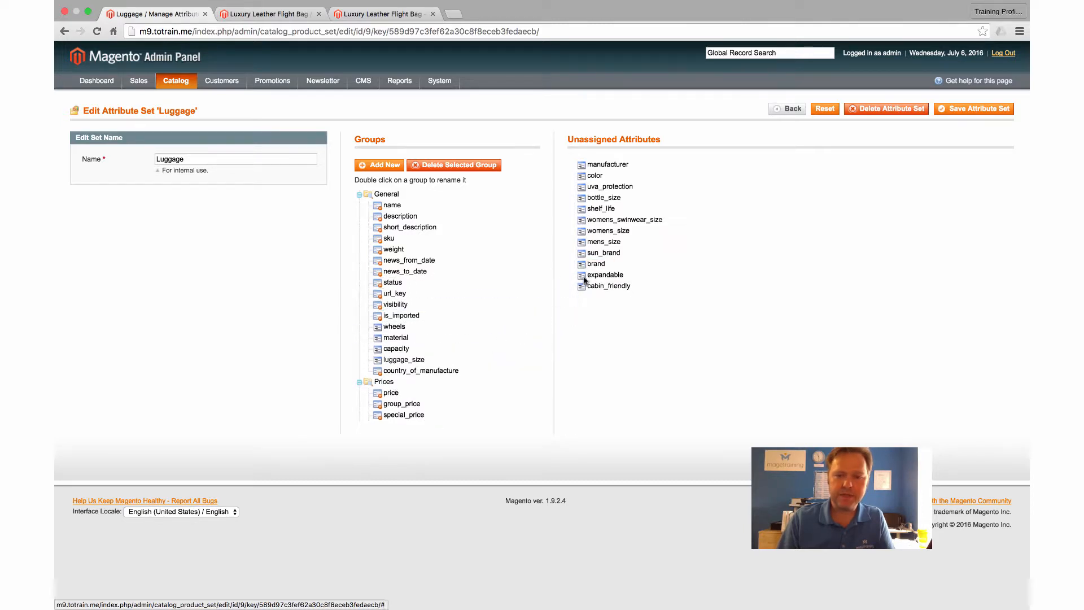
pyautogui.moveTo(596, 267); pyautogui.dragTo(459, 361)
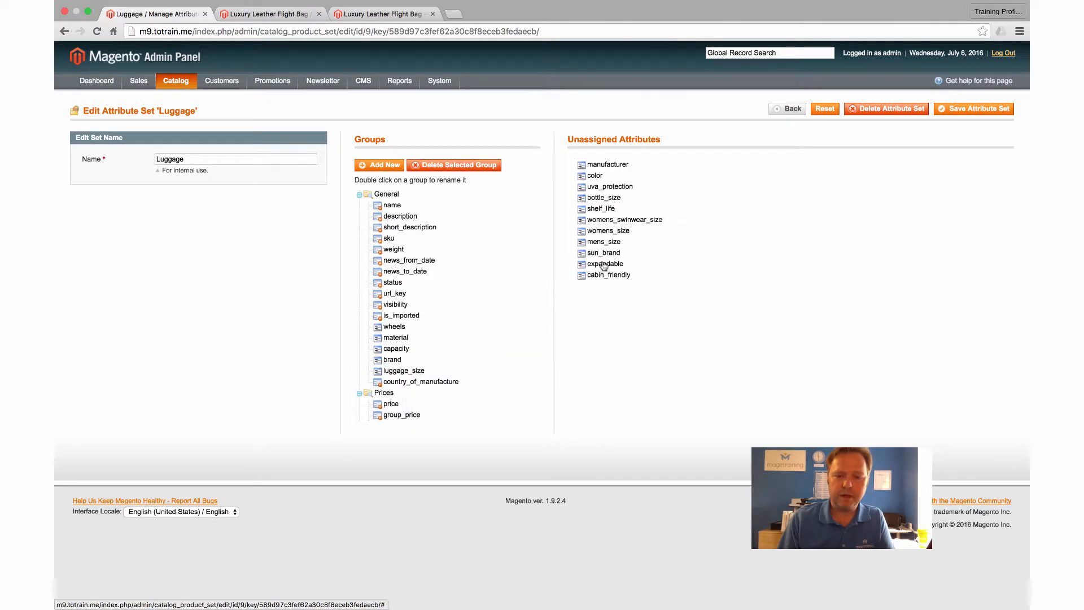
pyautogui.moveTo(603, 264); pyautogui.dragTo(472, 368)
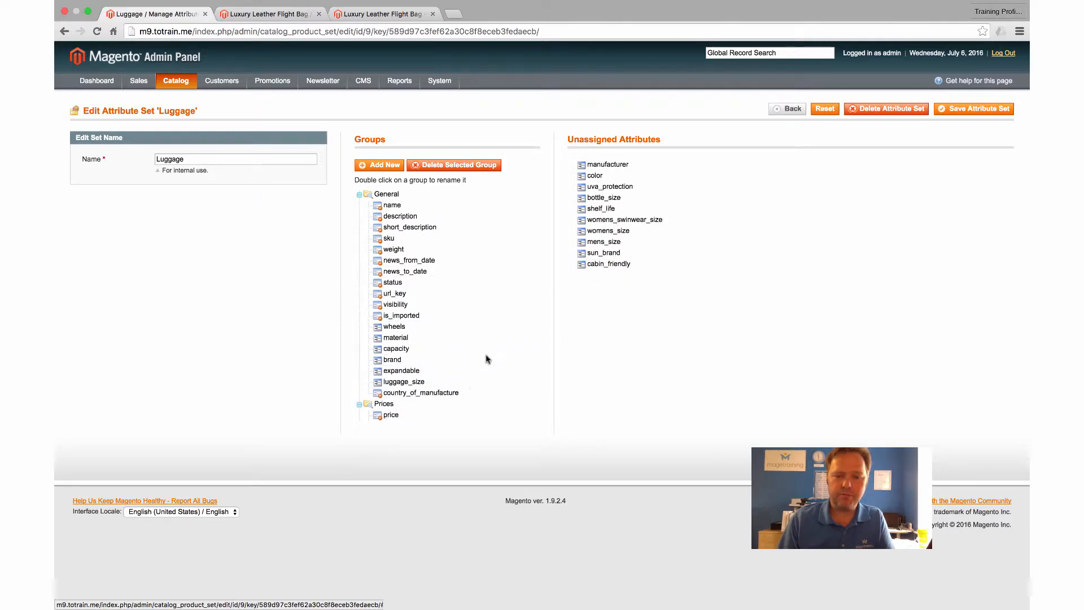
pyautogui.moveTo(611, 269); pyautogui.dragTo(479, 379)
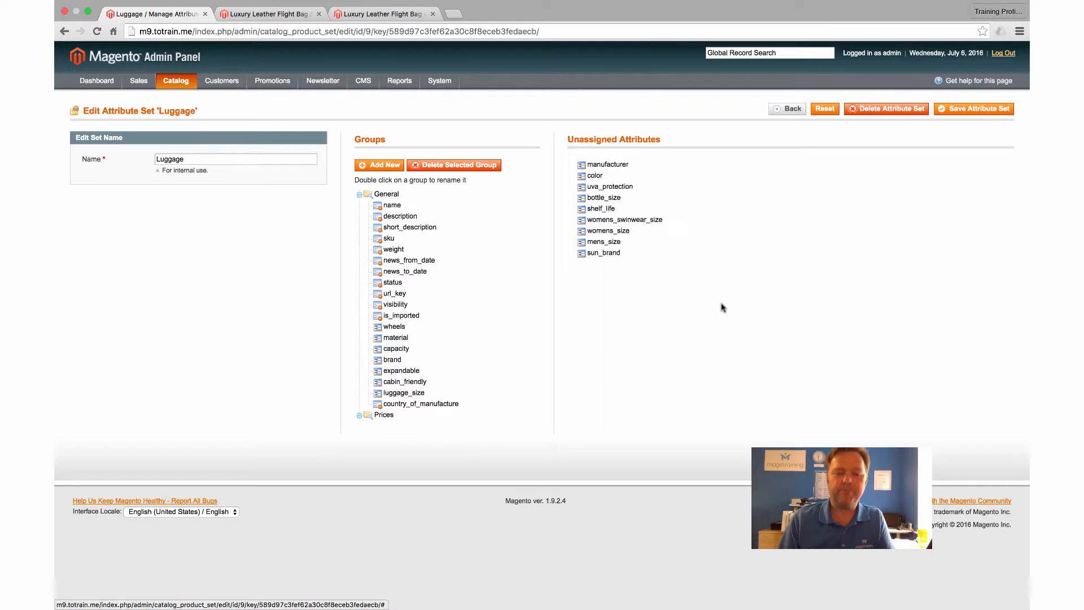
pyautogui.click(955, 111)
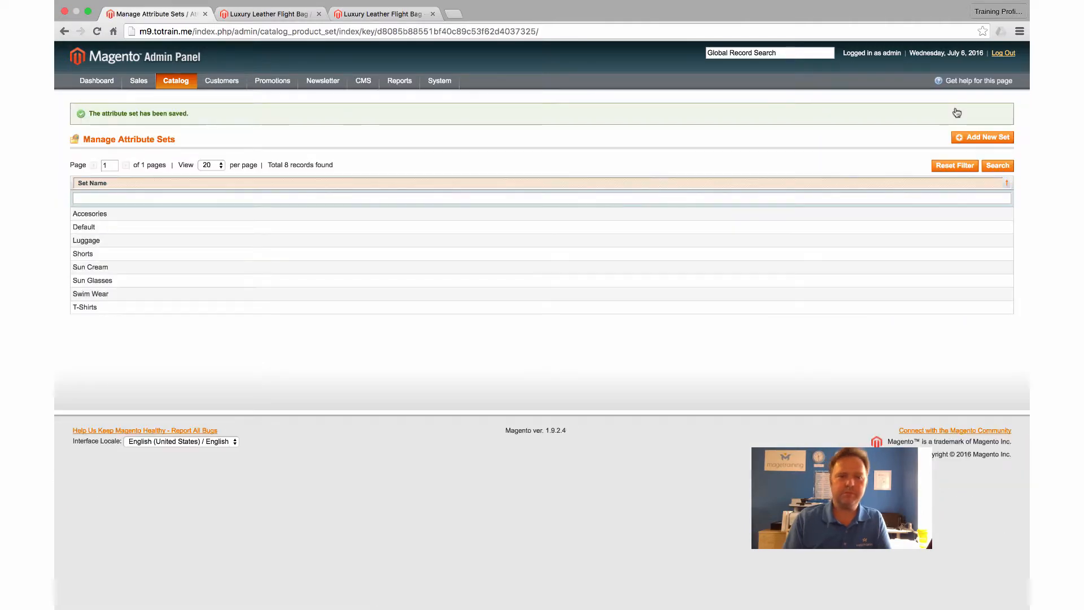
# Check the Luxury Leather Flight Bag's General fields before and after reloading its edit page to see the newly assigned attributes
pyautogui.click(265, 14)
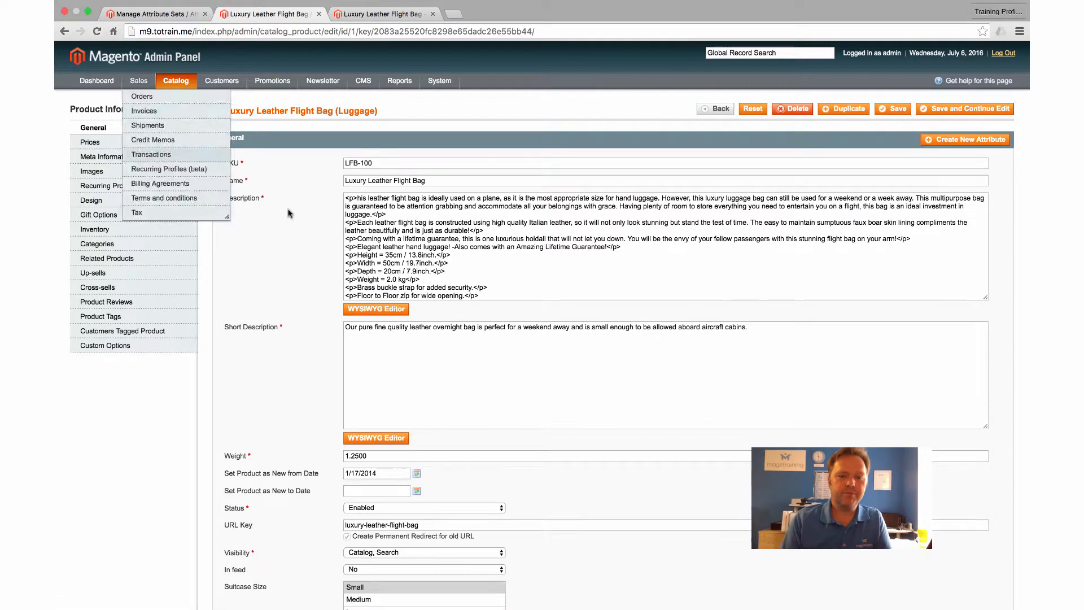
pyautogui.scroll(-5, 289, 213)
pyautogui.scroll(5, 289, 214)
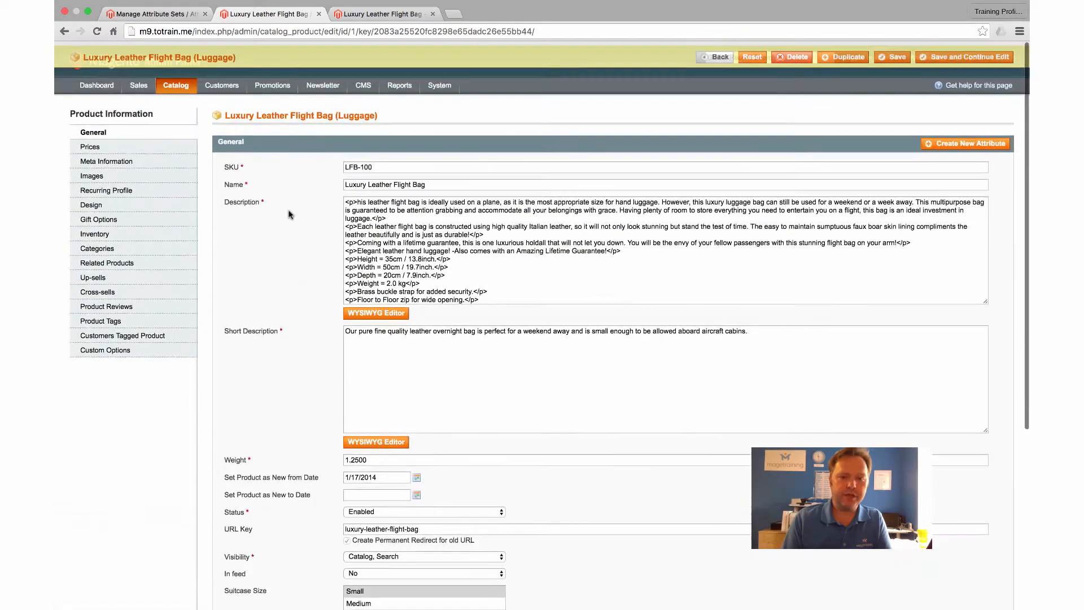
pyautogui.scroll(-5, 314, 273)
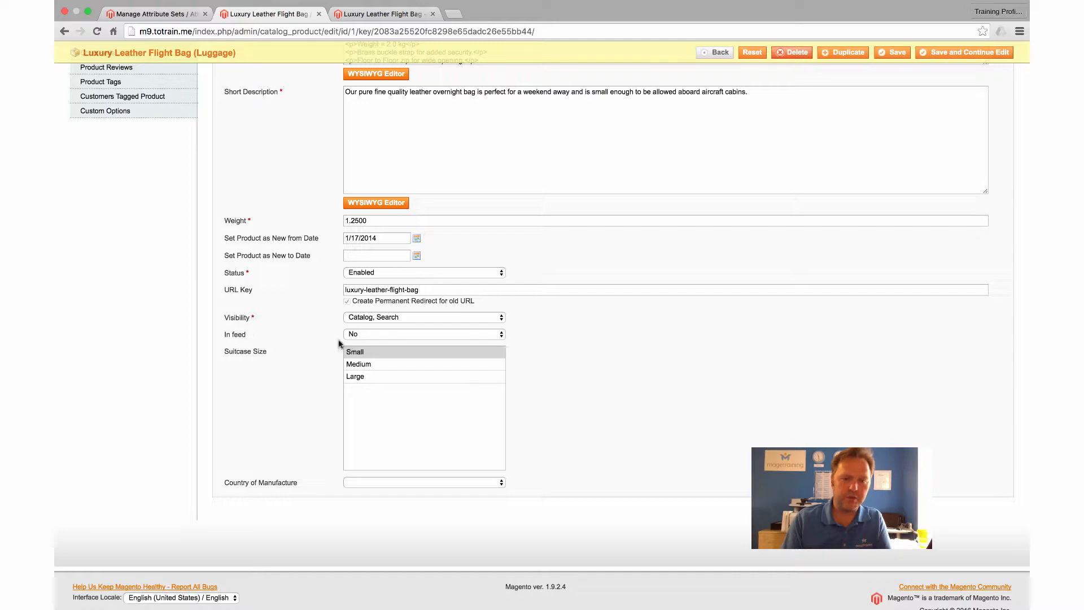
pyautogui.scroll(5, 275, 354)
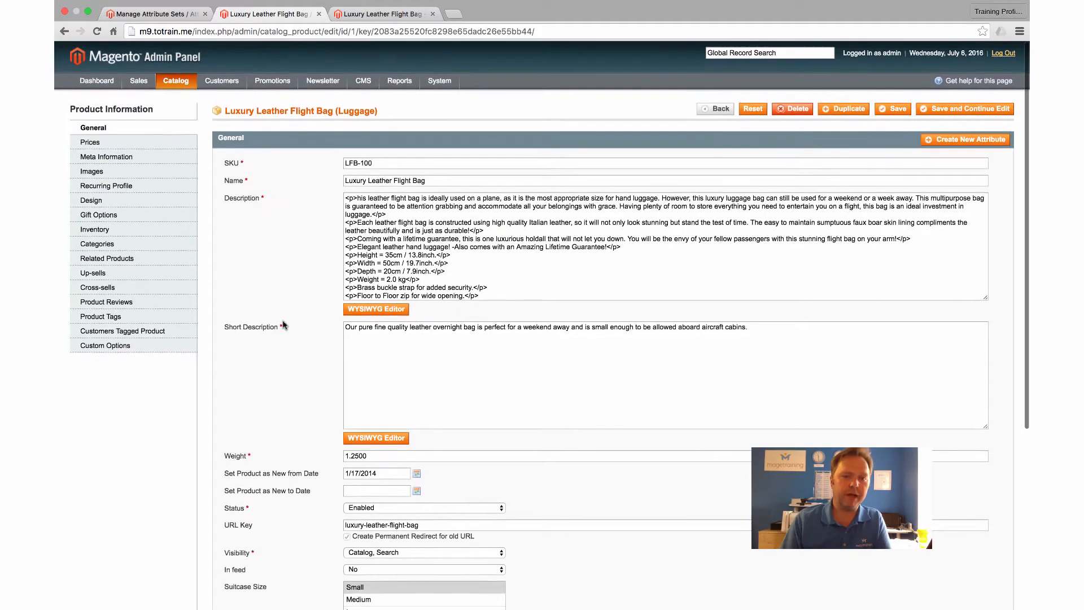
pyautogui.click(98, 32)
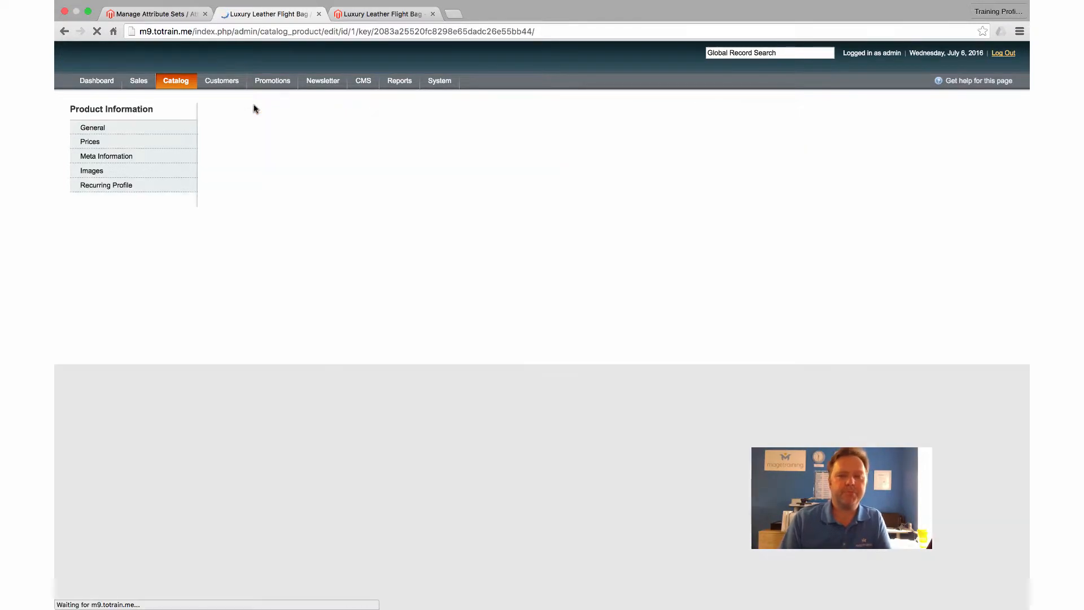
pyautogui.scroll(-6, 336, 187)
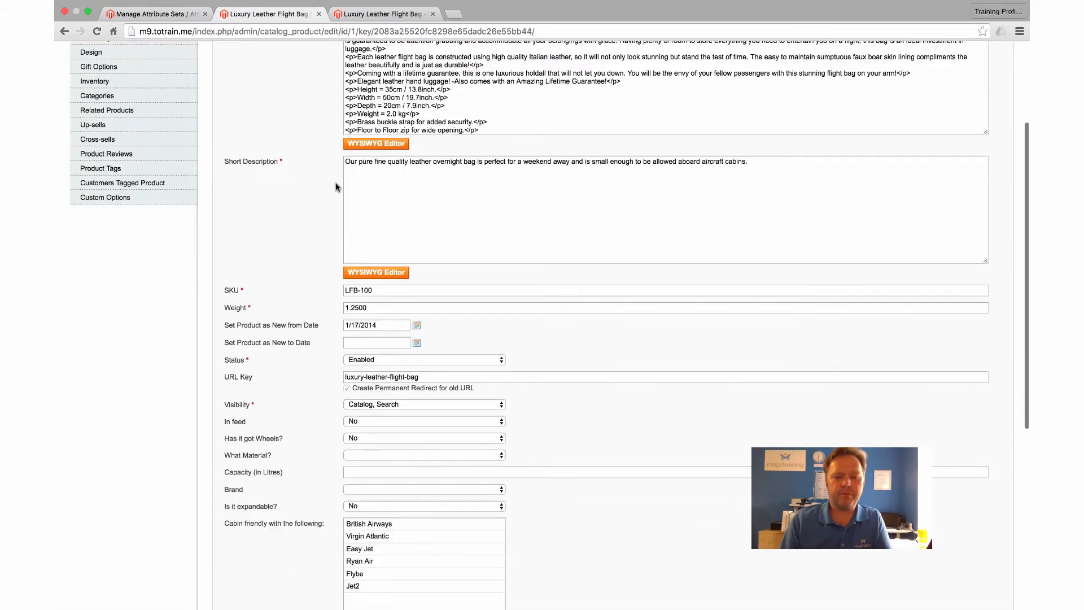
pyautogui.scroll(-1, 336, 187)
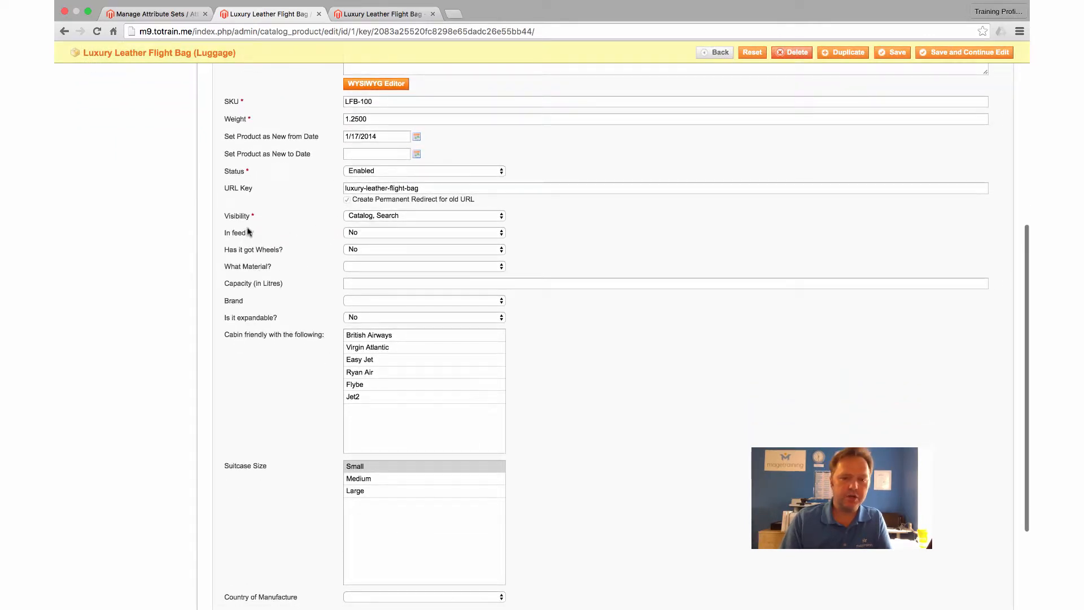
# For the flight bag, choose No for having wheels, Leather as the material and enter 25 as the capacity in litres
pyautogui.click(367, 249)
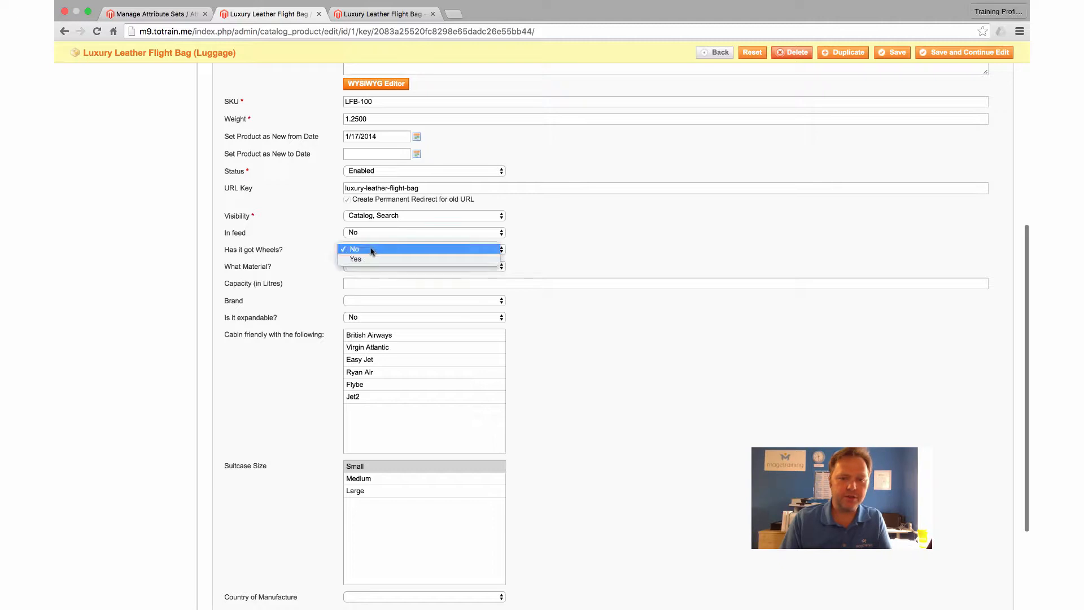
pyautogui.click(281, 261)
pyautogui.click(419, 267)
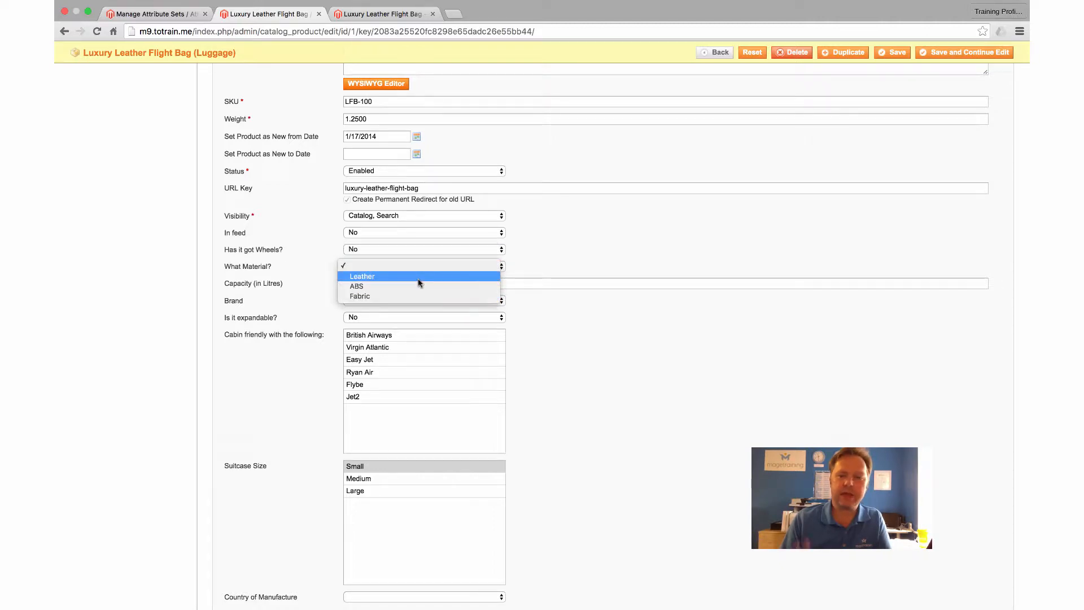
pyautogui.click(419, 276)
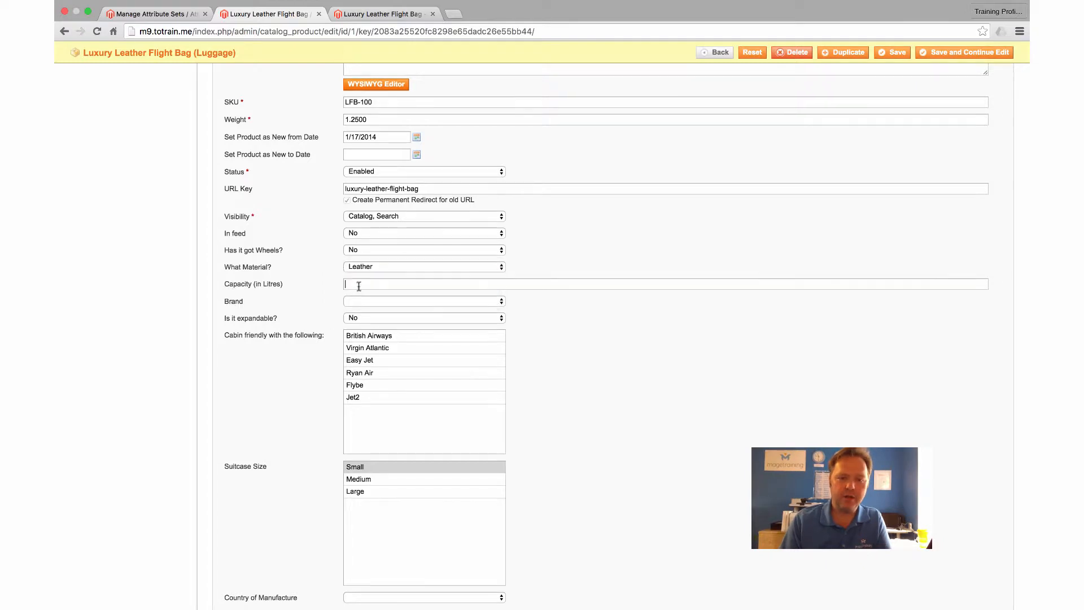
pyautogui.press('Tab')
pyautogui.write('25')
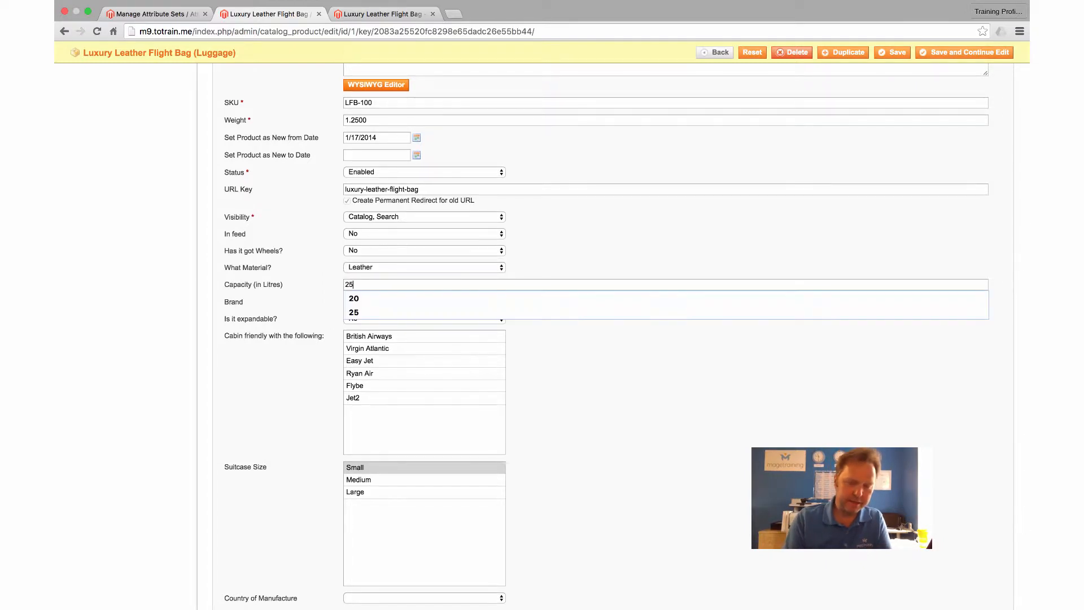
pyautogui.click(386, 297)
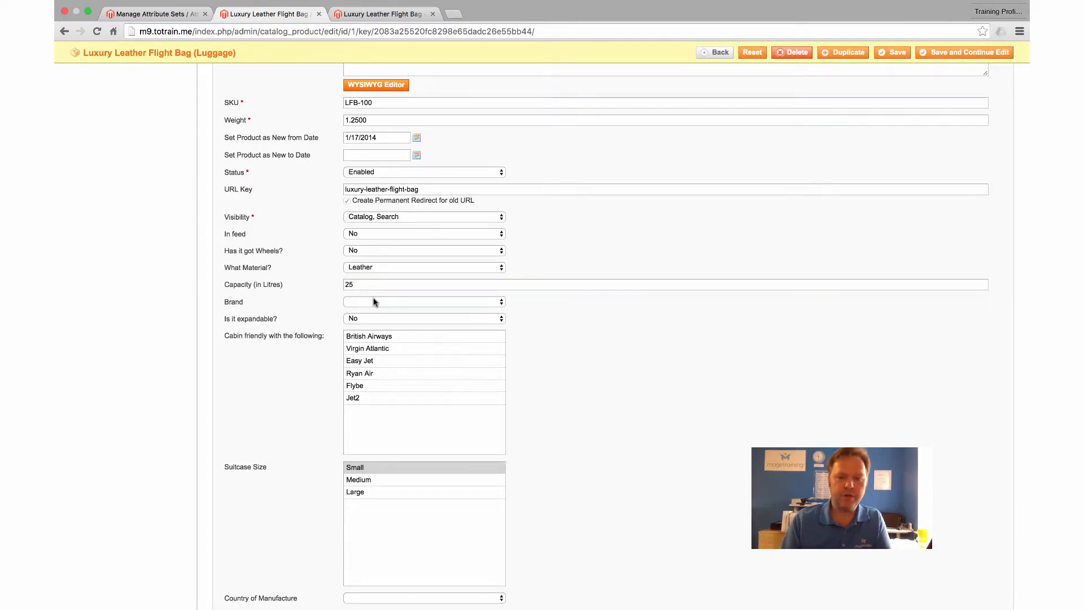
# Set the flight bag's brand to World Luggage and choose No for whether it is expandable
pyautogui.click(374, 302)
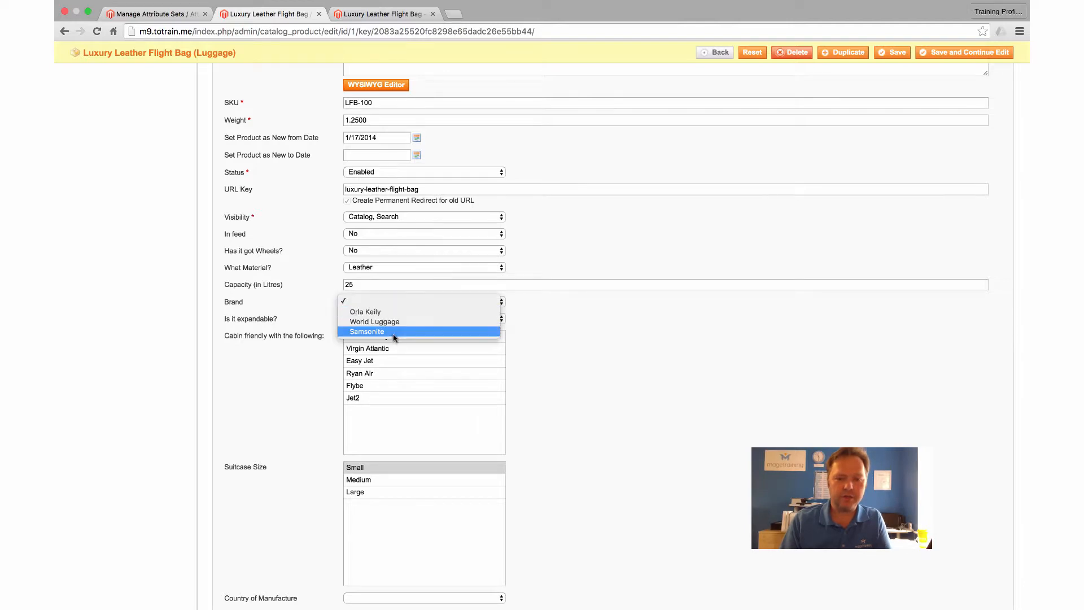
pyautogui.click(393, 335)
pyautogui.click(393, 302)
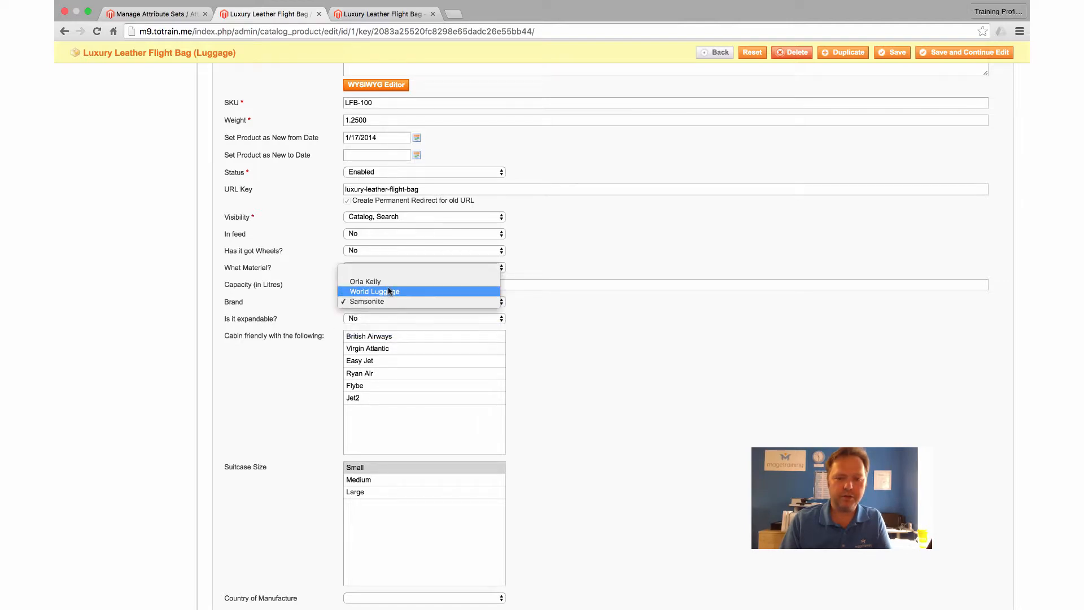
pyautogui.click(389, 291)
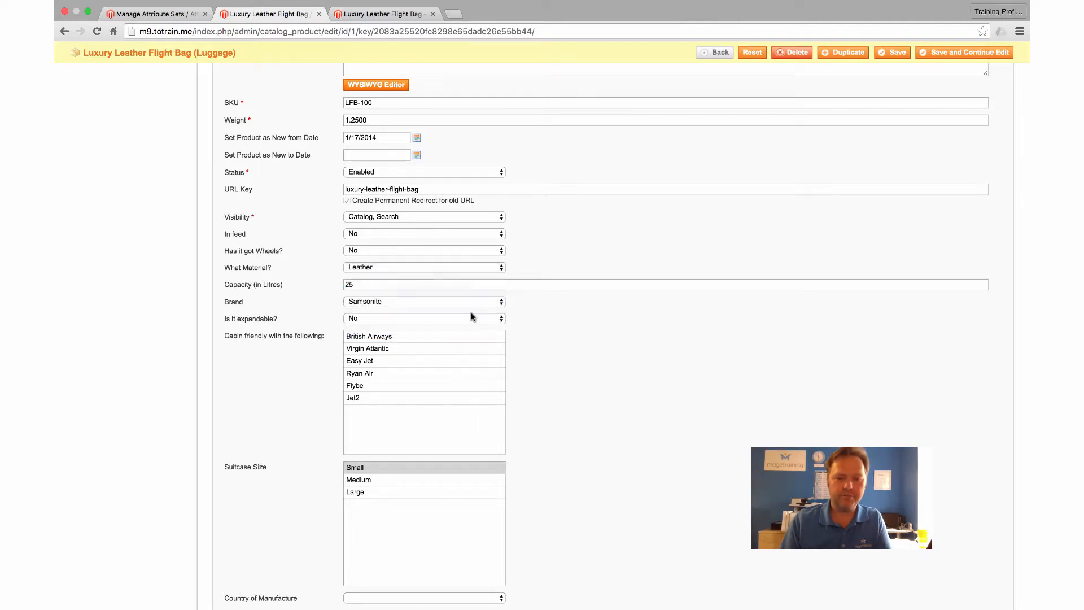
pyautogui.click(383, 320)
pyautogui.click(381, 321)
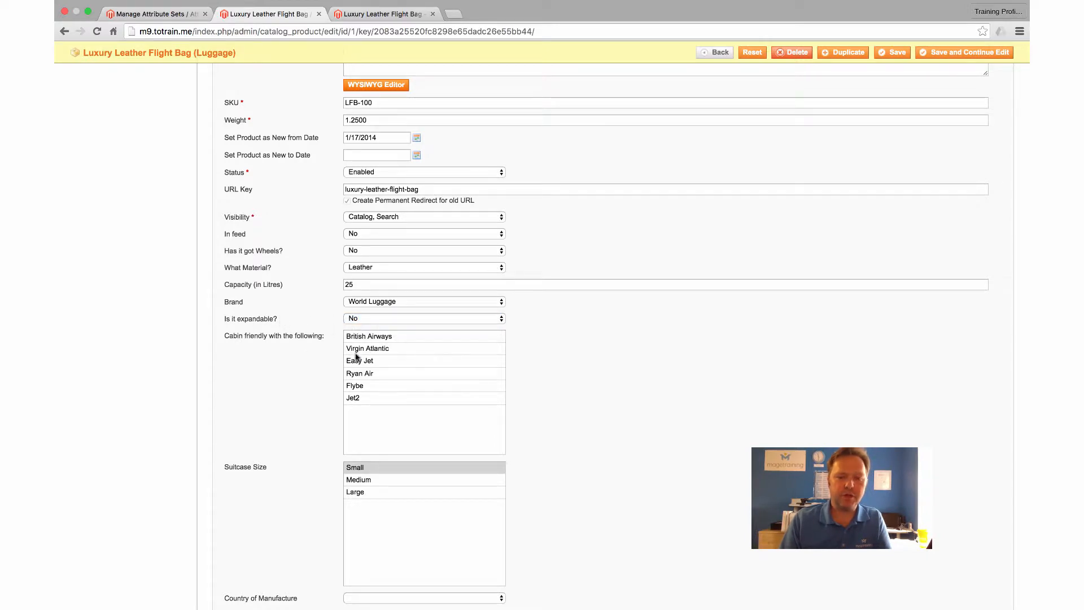
# Mark the bag as cabin friendly with British Airways, Virgin Atlantic, Ryan Air and Flybe, and save the product
pyautogui.click(367, 337)
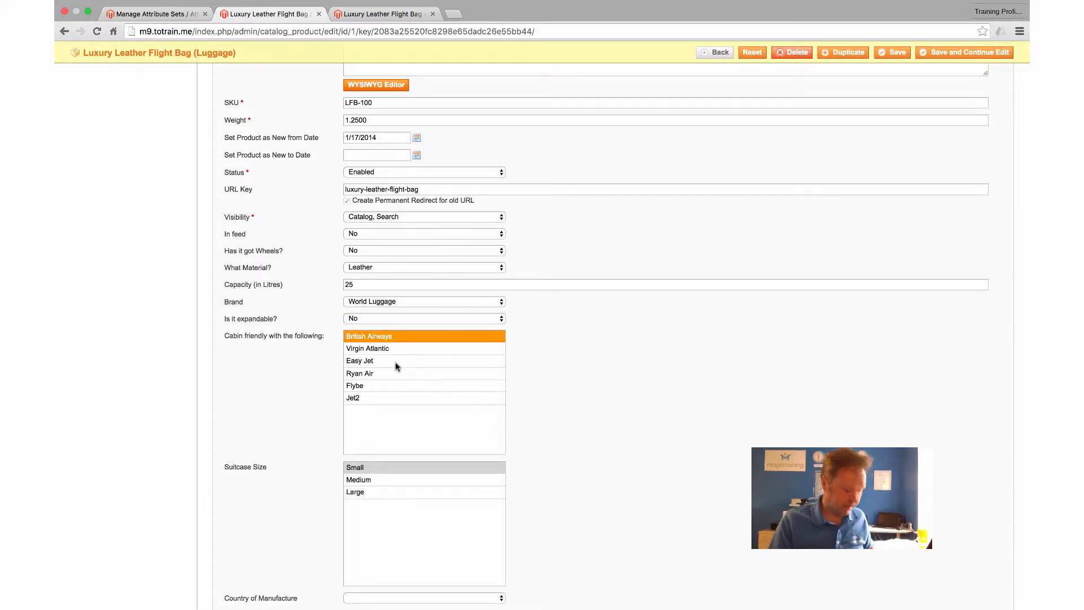
pyautogui.keyDown('super'); pyautogui.click(380, 349); pyautogui.keyUp('super')
pyautogui.keyDown('super'); pyautogui.click(380, 373); pyautogui.keyUp('super')
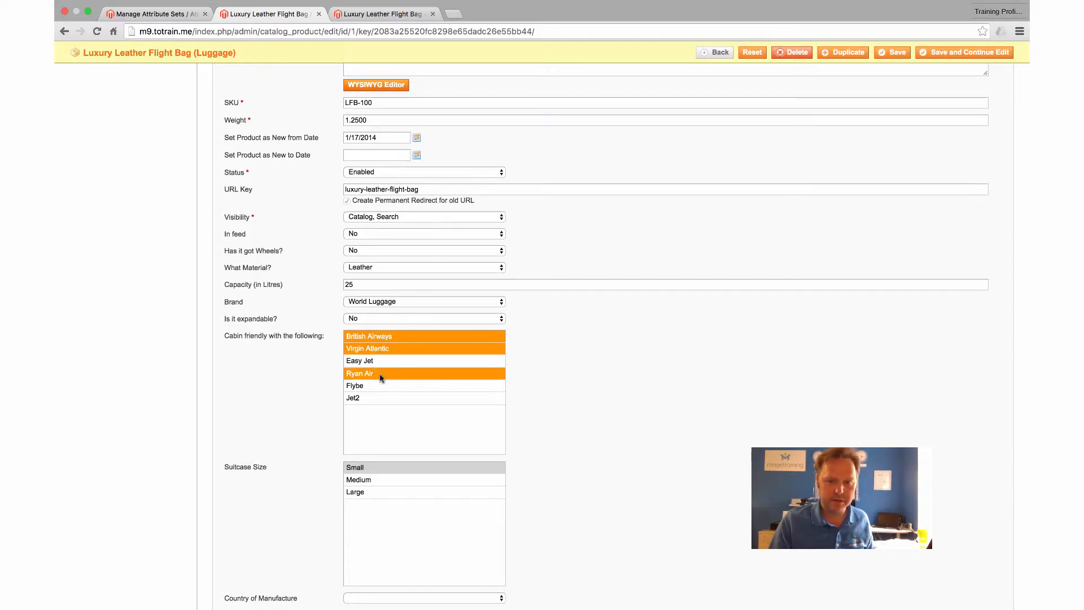
pyautogui.keyDown('super'); pyautogui.click(381, 385); pyautogui.keyUp('super')
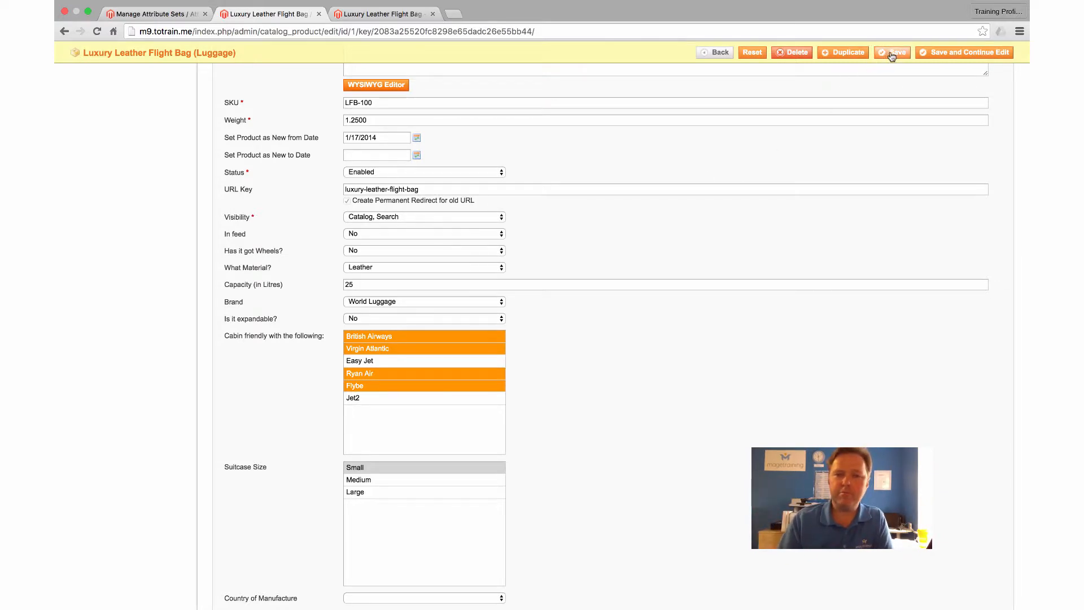
pyautogui.scroll(-2, 892, 57)
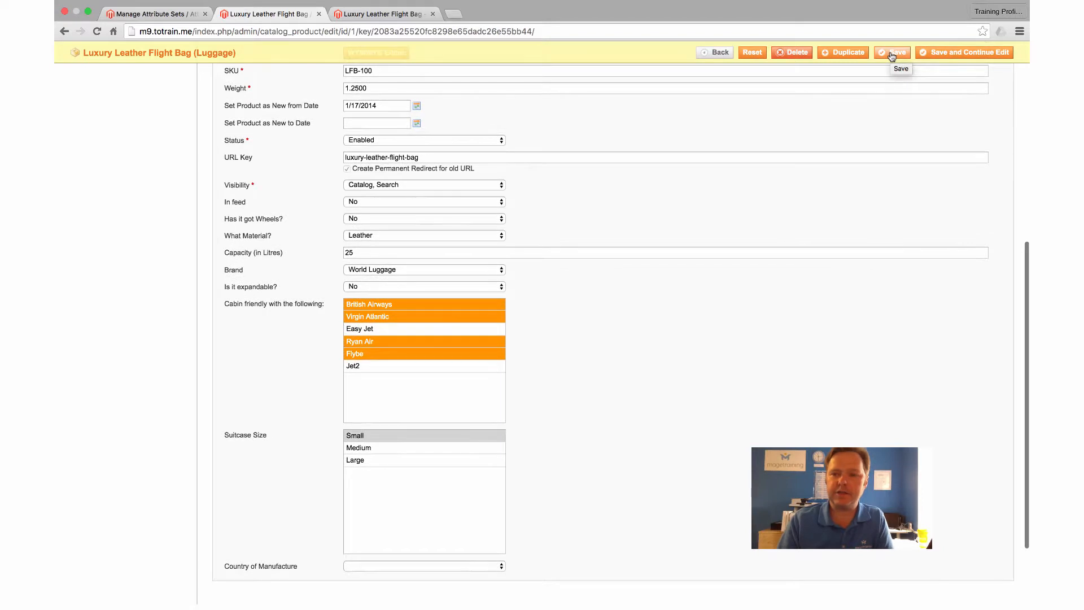
pyautogui.click(891, 57)
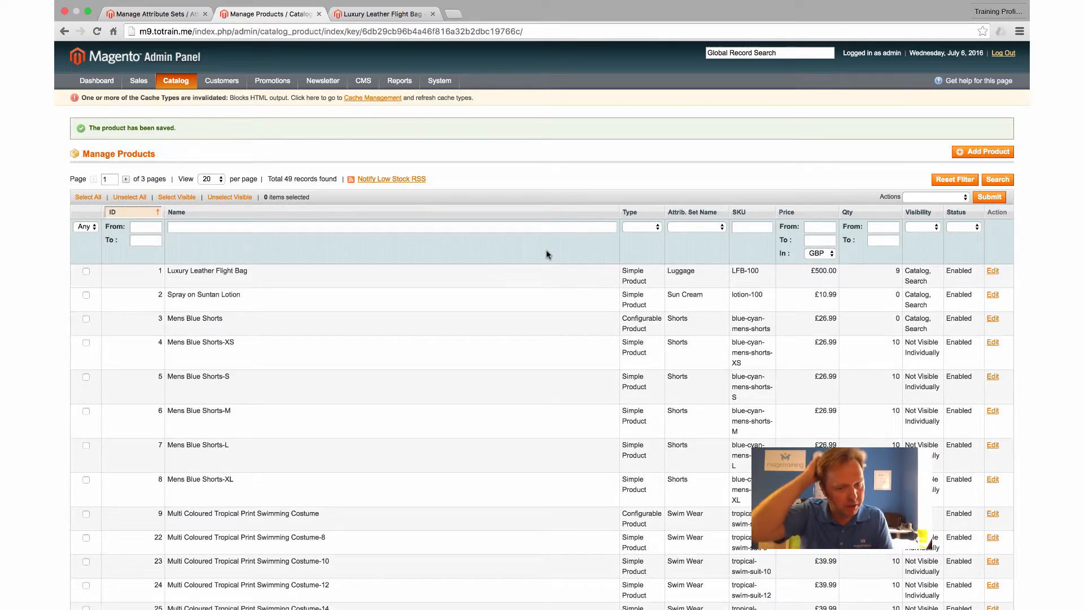
# Reload the flight bag's storefront page and view its additional information to check the new attribute values
pyautogui.click(364, 15)
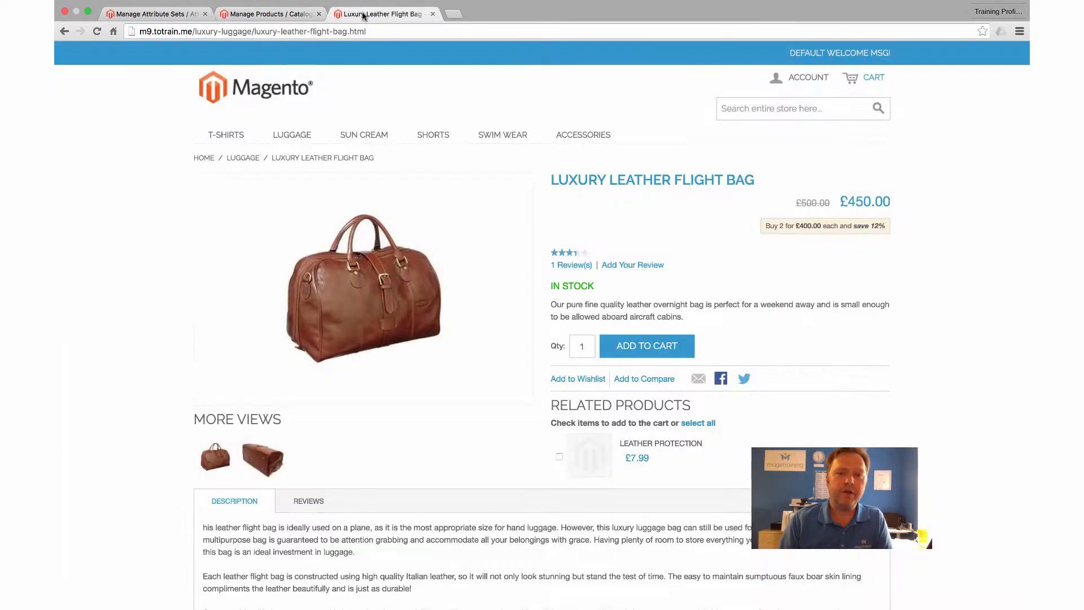
pyautogui.click(97, 32)
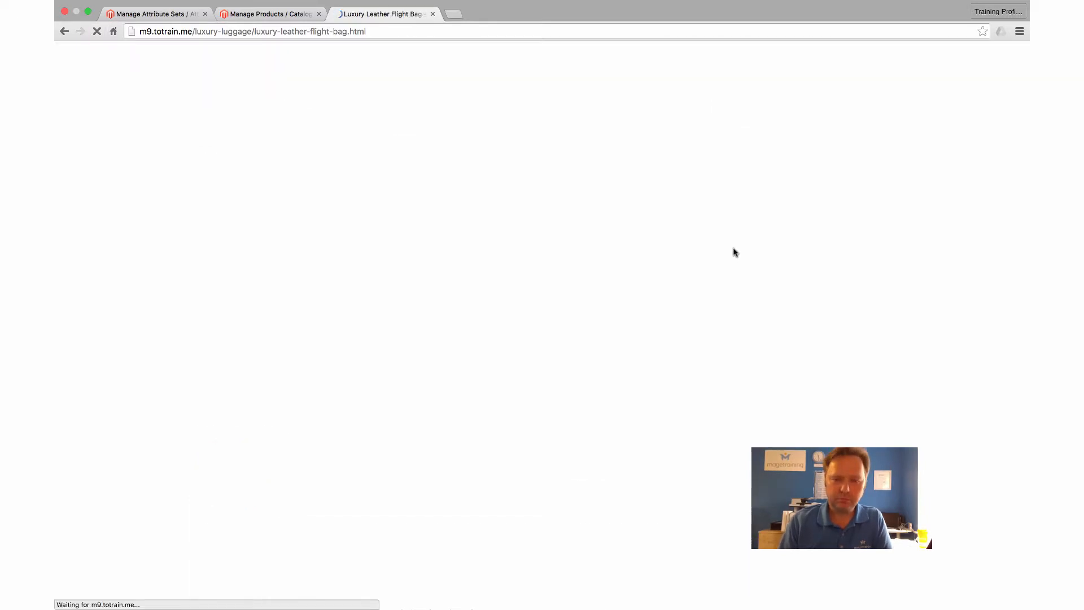
pyautogui.scroll(-3, 734, 252)
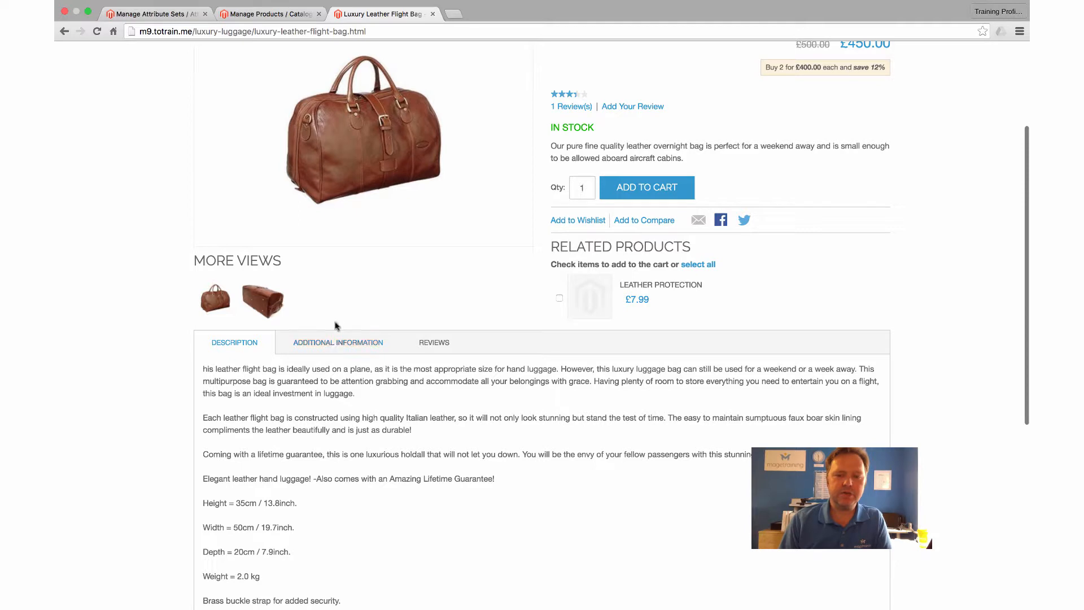
pyautogui.click(334, 342)
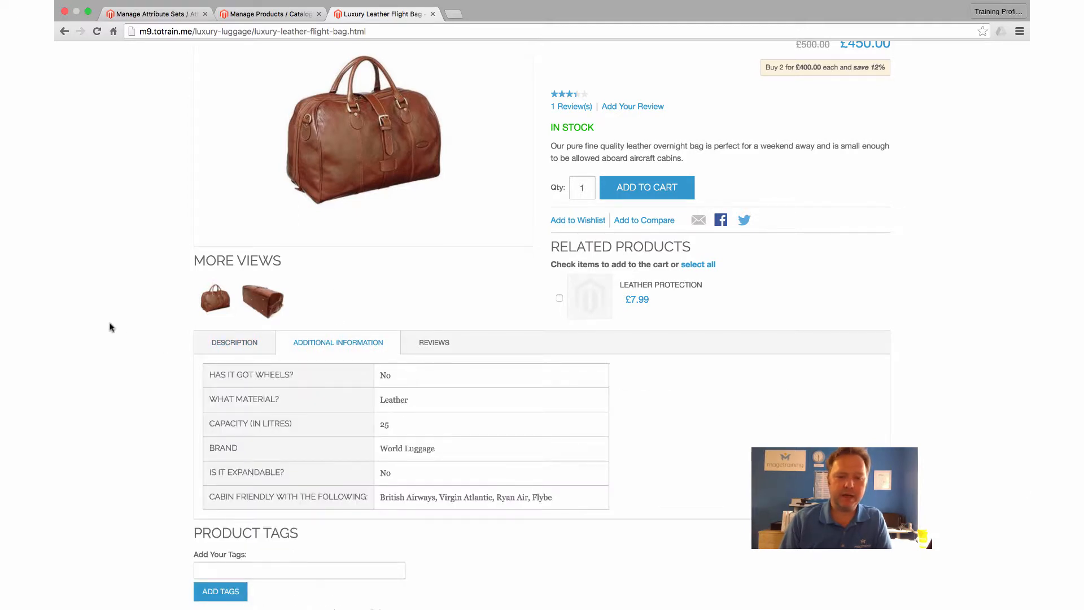
pyautogui.scroll(-2, 110, 327)
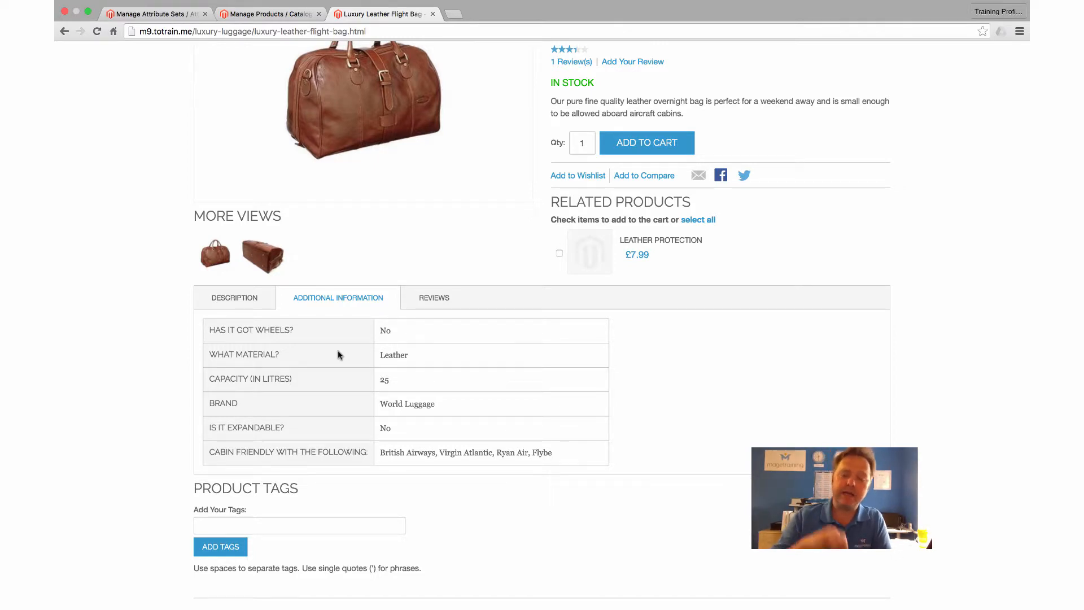
pyautogui.scroll(-1, 361, 344)
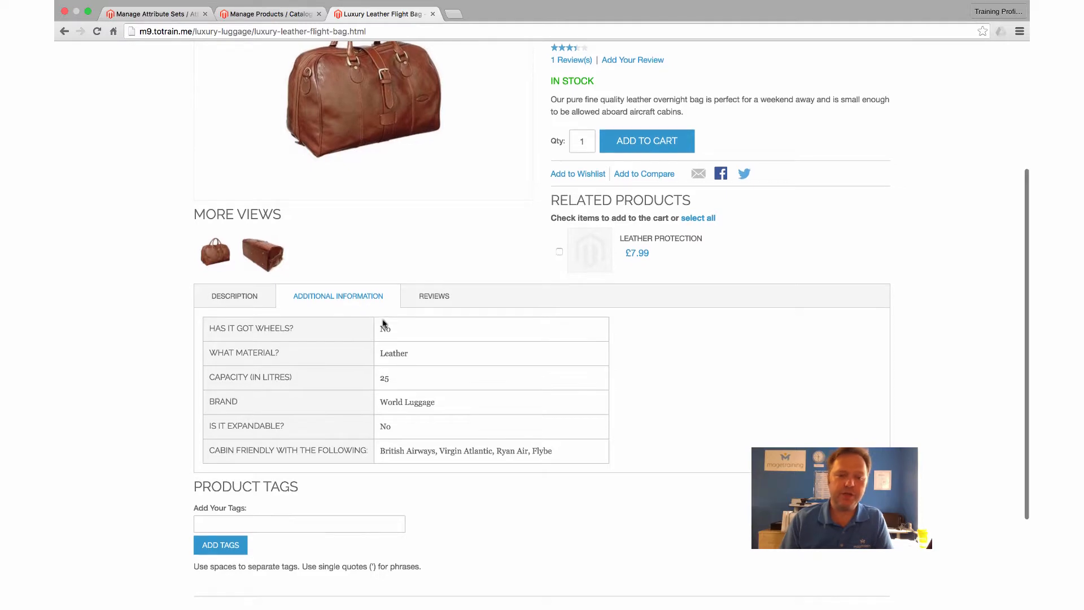
pyautogui.scroll(-1, 378, 338)
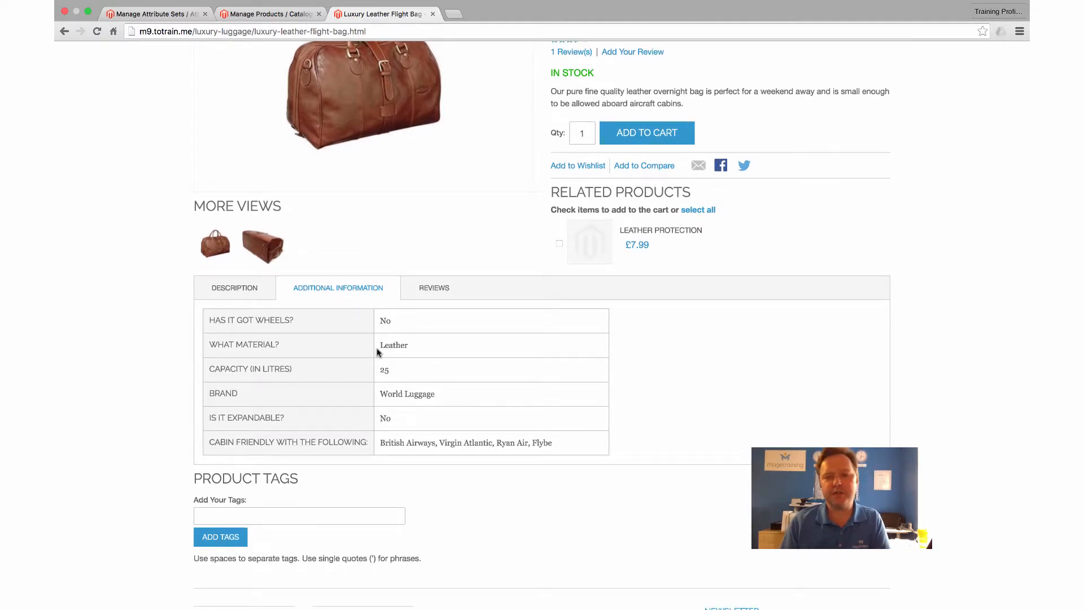
# Return to the Magento admin and open the Luggage attribute set for editing
pyautogui.click(281, 15)
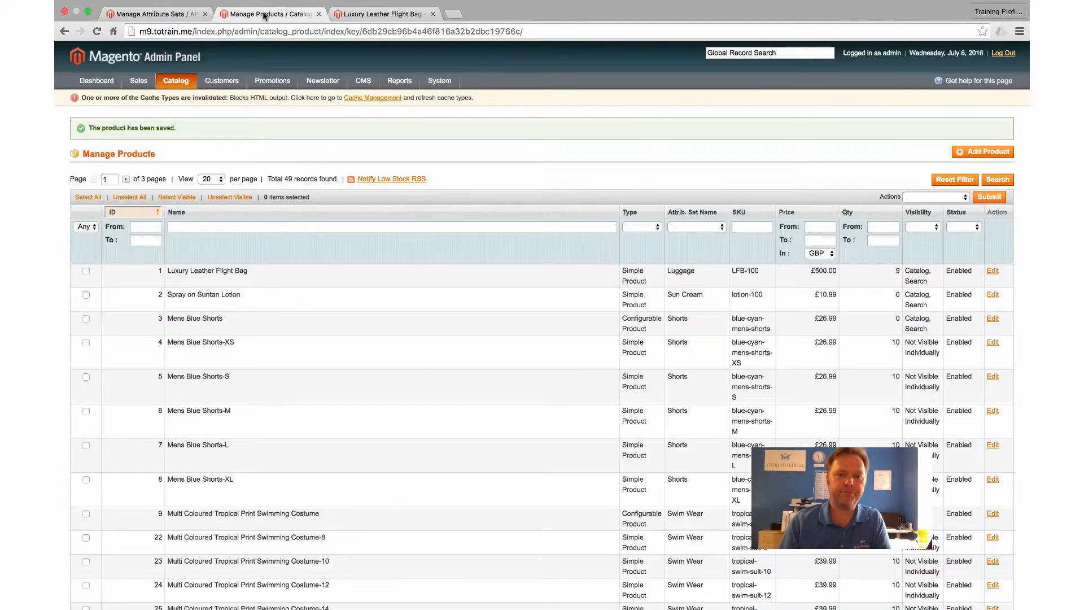
pyautogui.moveTo(231, 78)
pyautogui.moveTo(176, 82)
pyautogui.moveTo(183, 126)
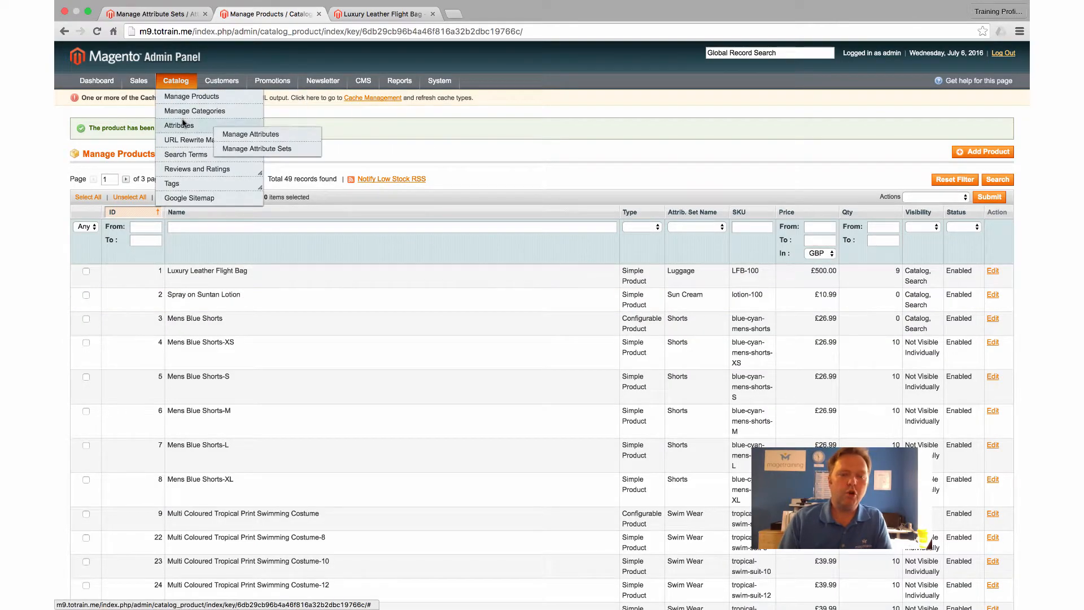
pyautogui.click(256, 148)
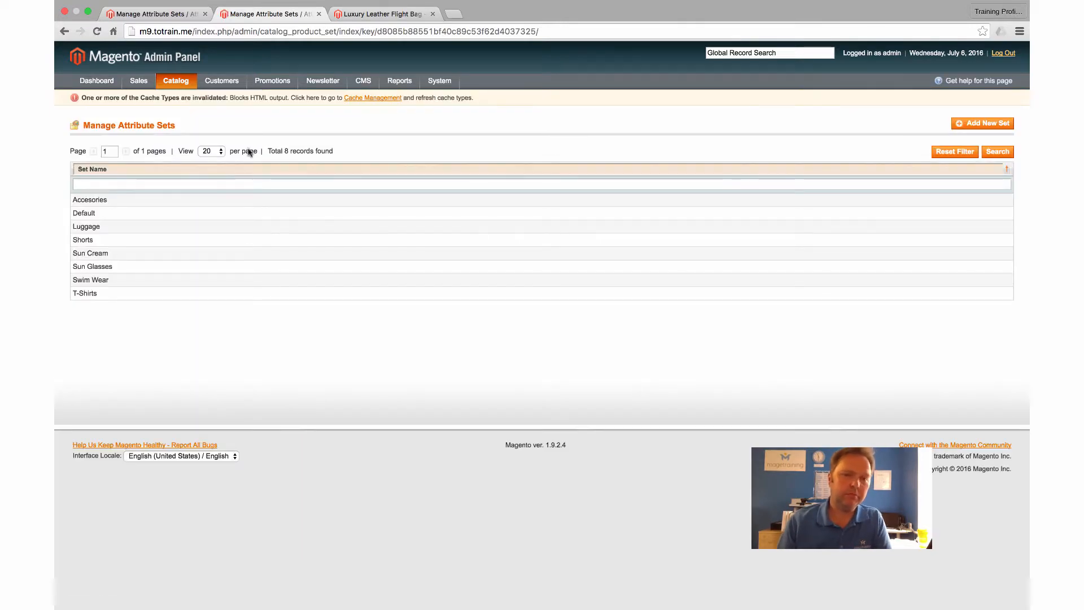
pyautogui.click(124, 228)
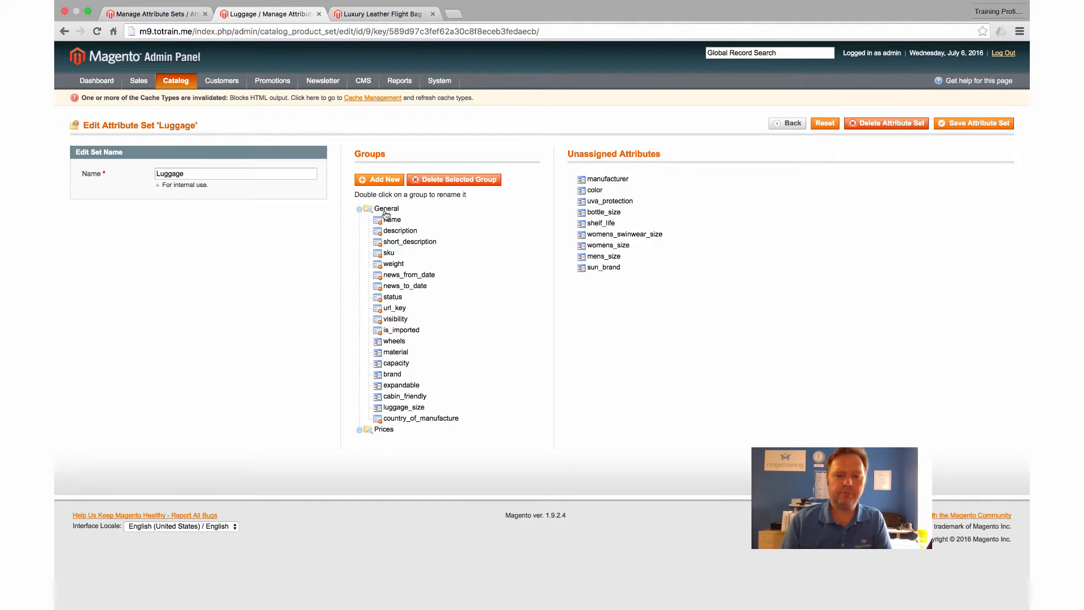
# Collapse the General, Prices, Meta Information, Images, Recurring Profile and Design groups in the Luggage attribute set
pyautogui.click(360, 210)
pyautogui.click(359, 221)
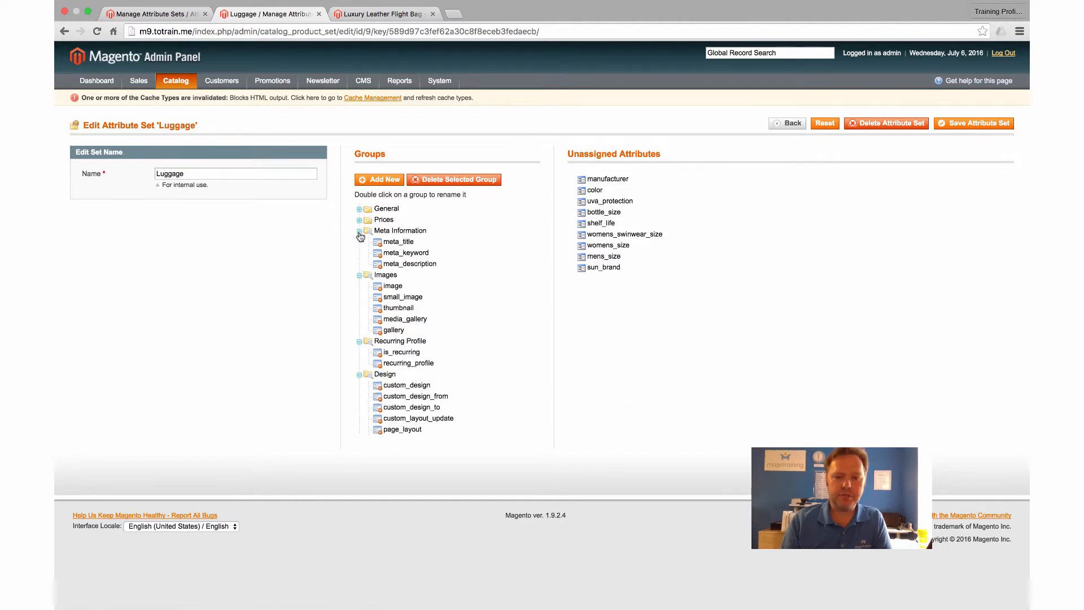
pyautogui.click(359, 232)
pyautogui.click(359, 243)
pyautogui.click(359, 253)
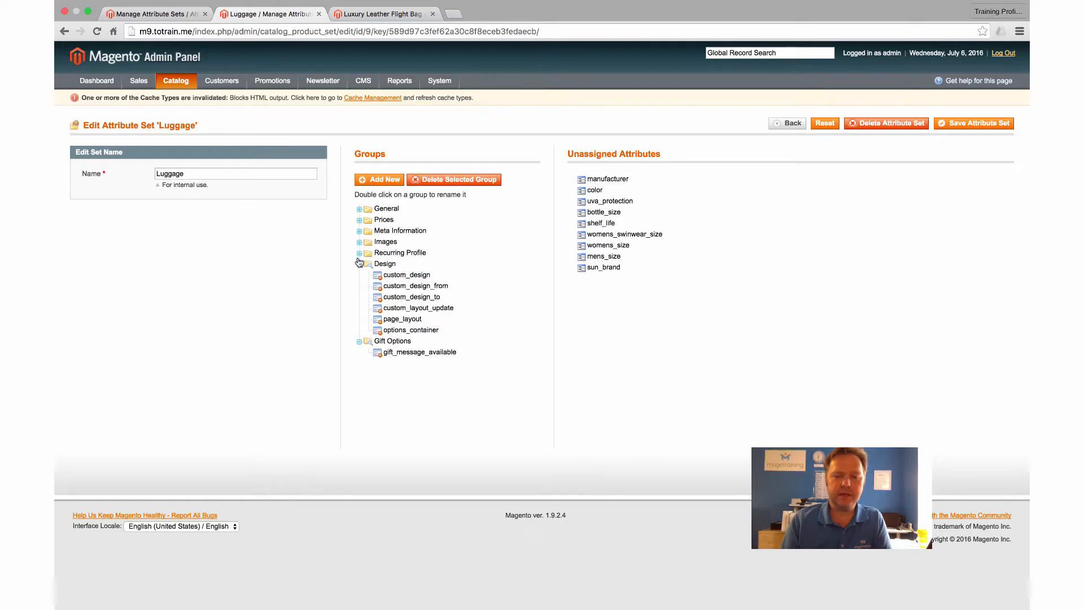
pyautogui.click(360, 264)
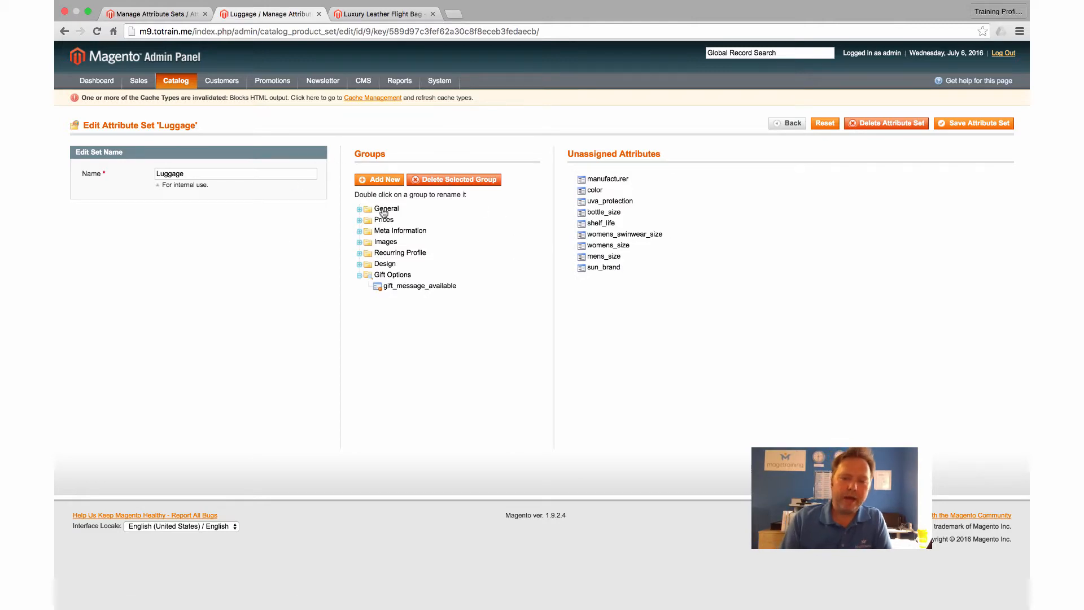
# Open the Luxury Leather Flight Bag in the admin product editor to compare its sections with the attribute groups
pyautogui.click(352, 14)
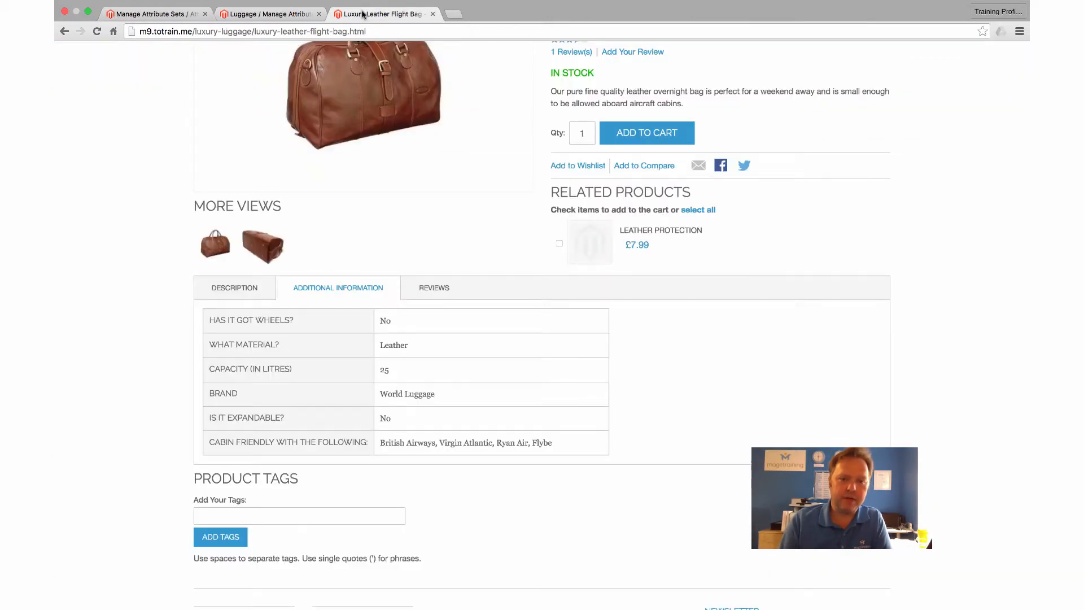
pyautogui.click(199, 17)
pyautogui.click(261, 13)
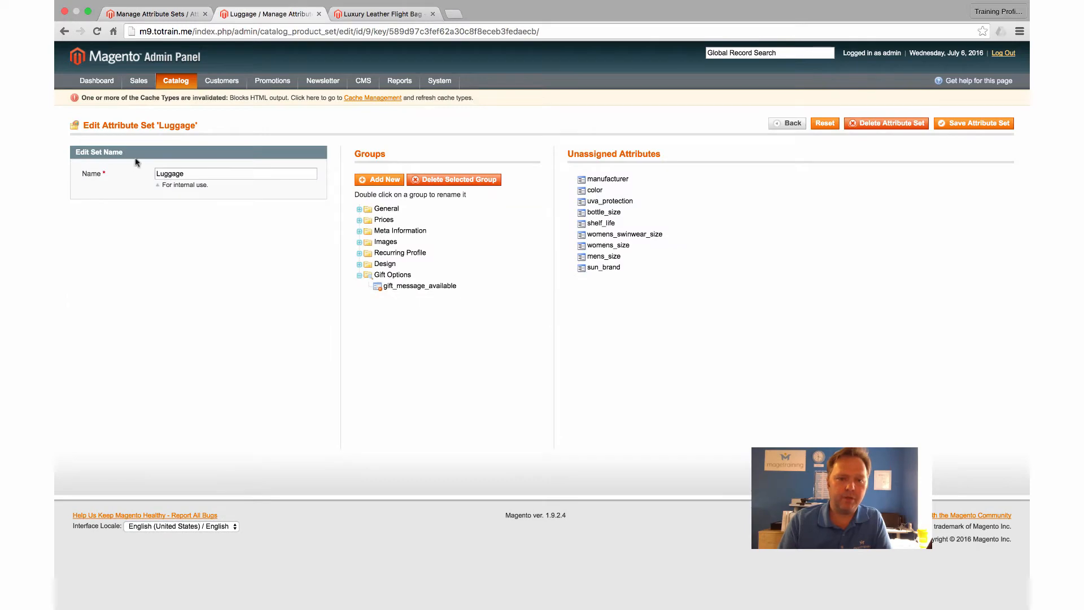
pyautogui.click(364, 14)
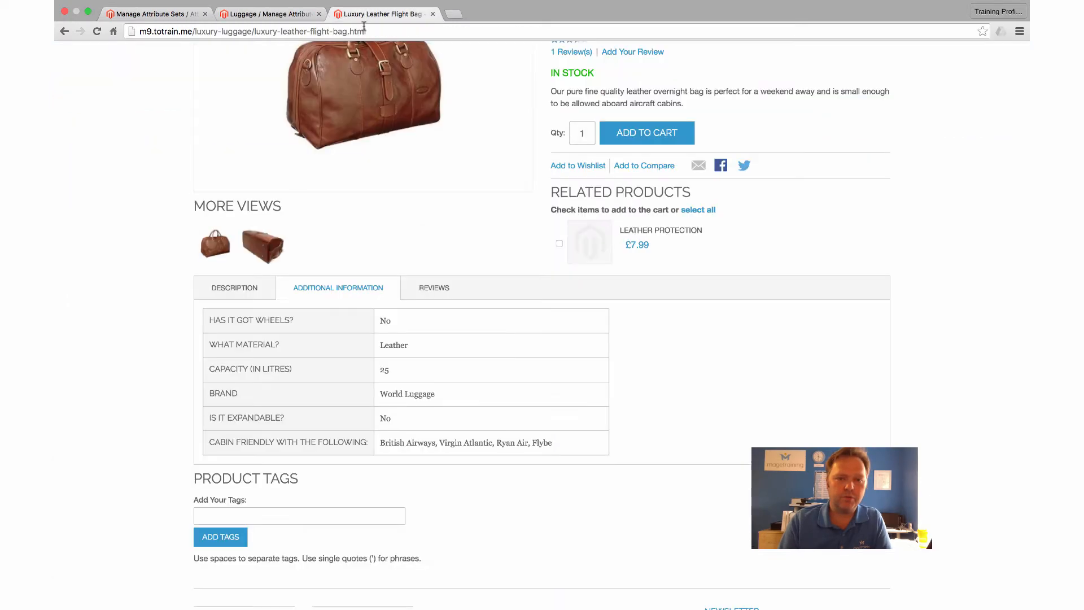
pyautogui.click(190, 9)
pyautogui.click(176, 94)
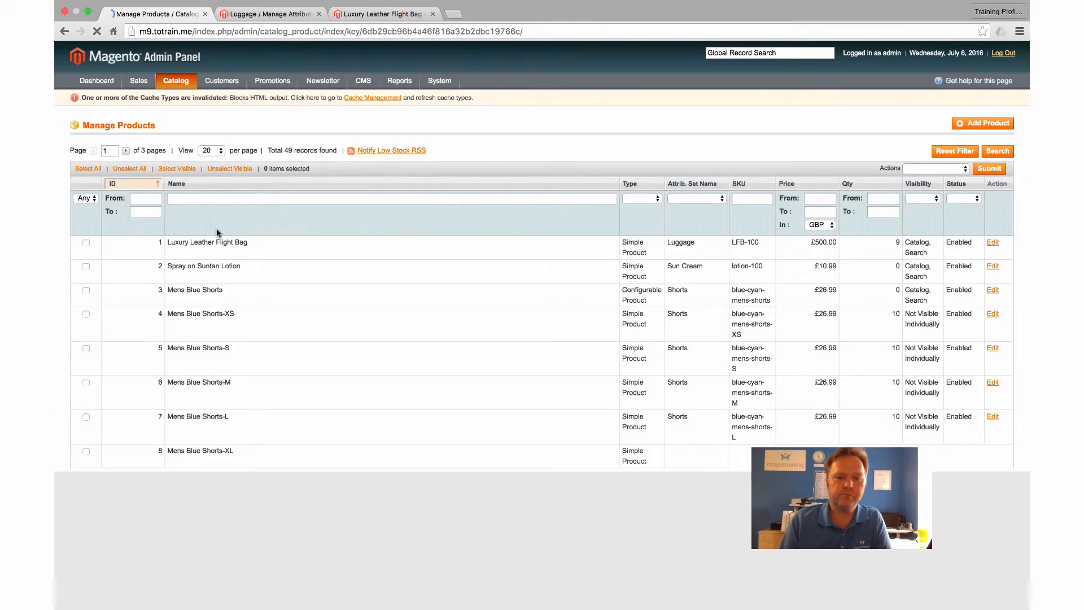
pyautogui.click(218, 243)
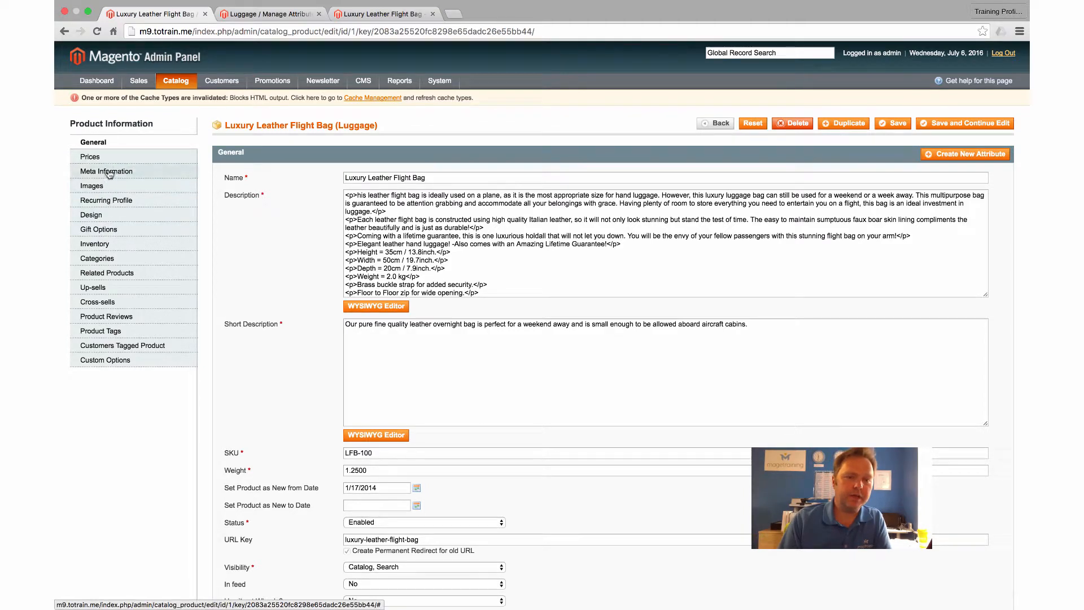
# Add a group named Luggage Specifics to the Luggage attribute set and place it directly below General
pyautogui.click(370, 17)
pyautogui.click(305, 16)
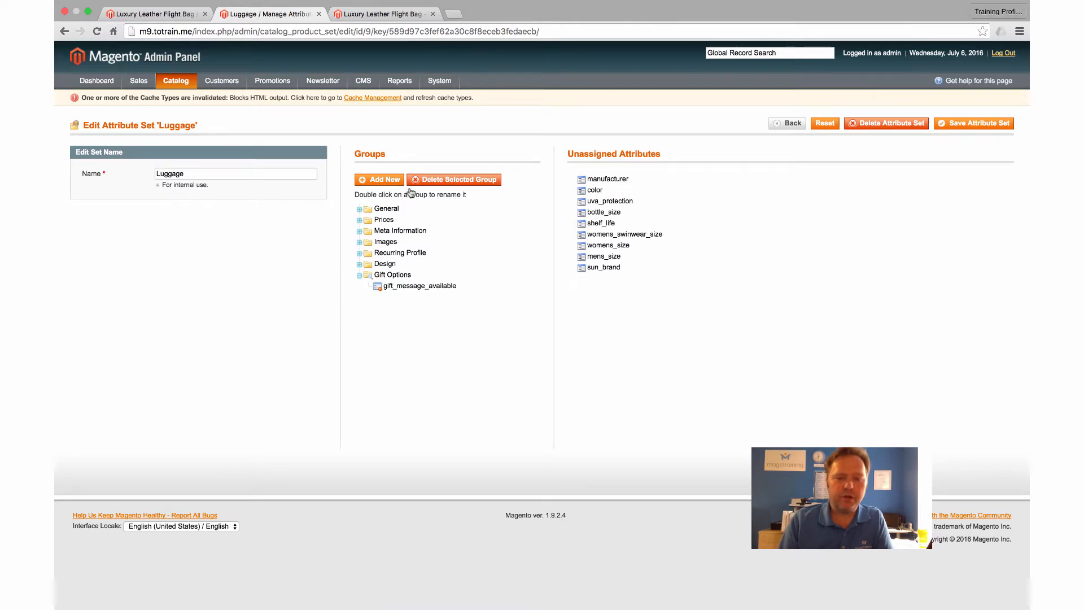
pyautogui.click(371, 181)
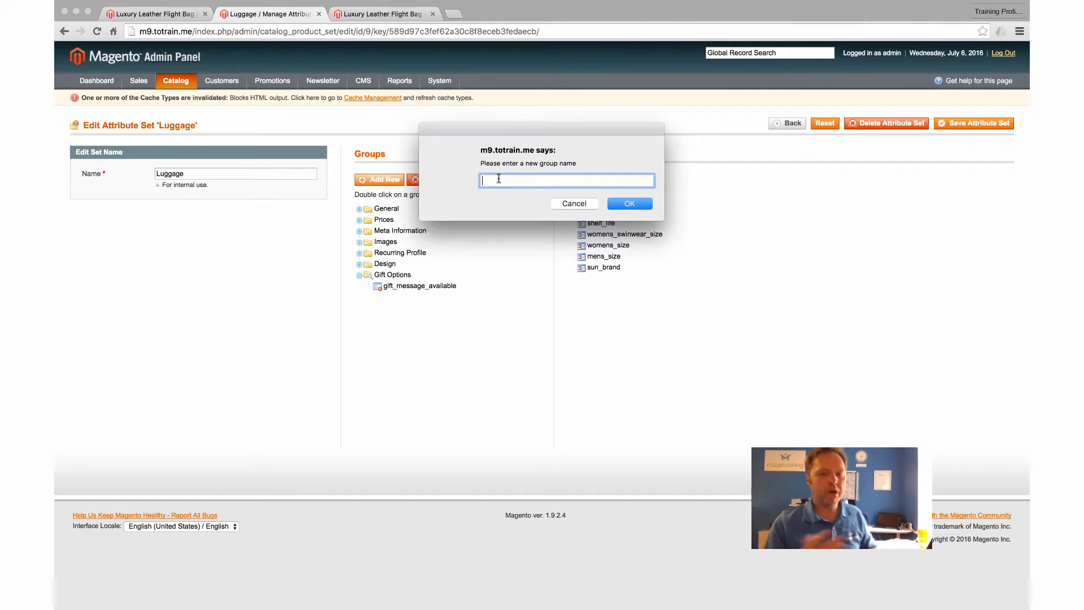
pyautogui.write('Lu')
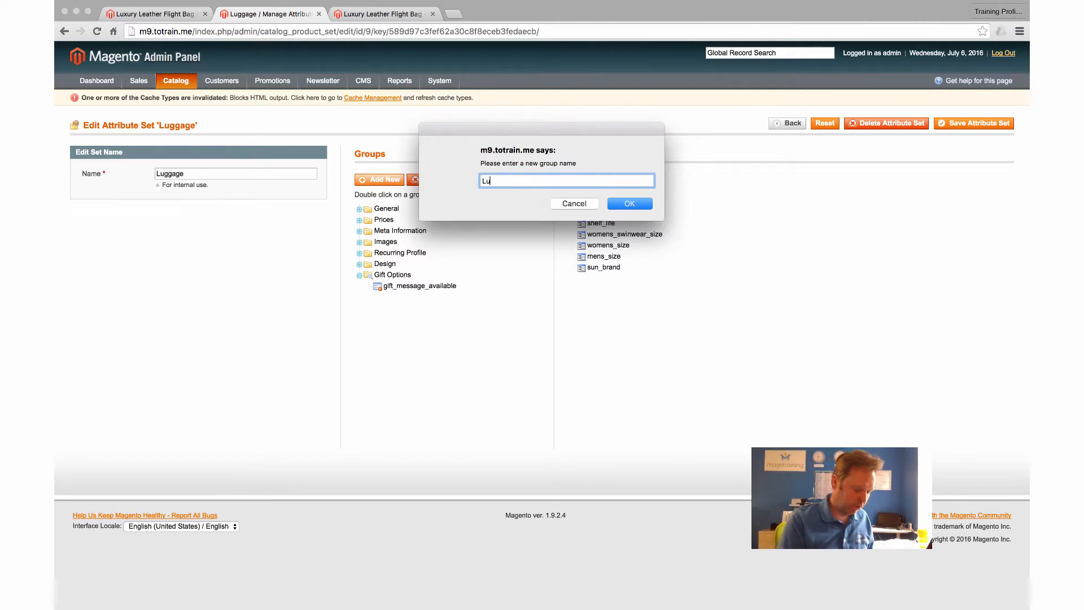
pyautogui.write('ggage Spec')
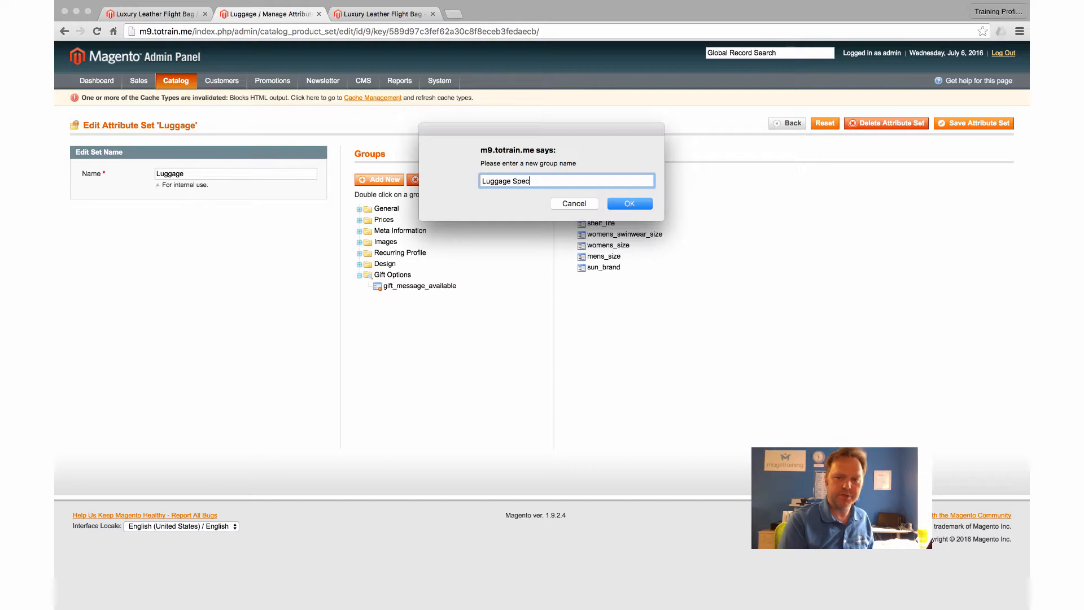
pyautogui.write('ifics')
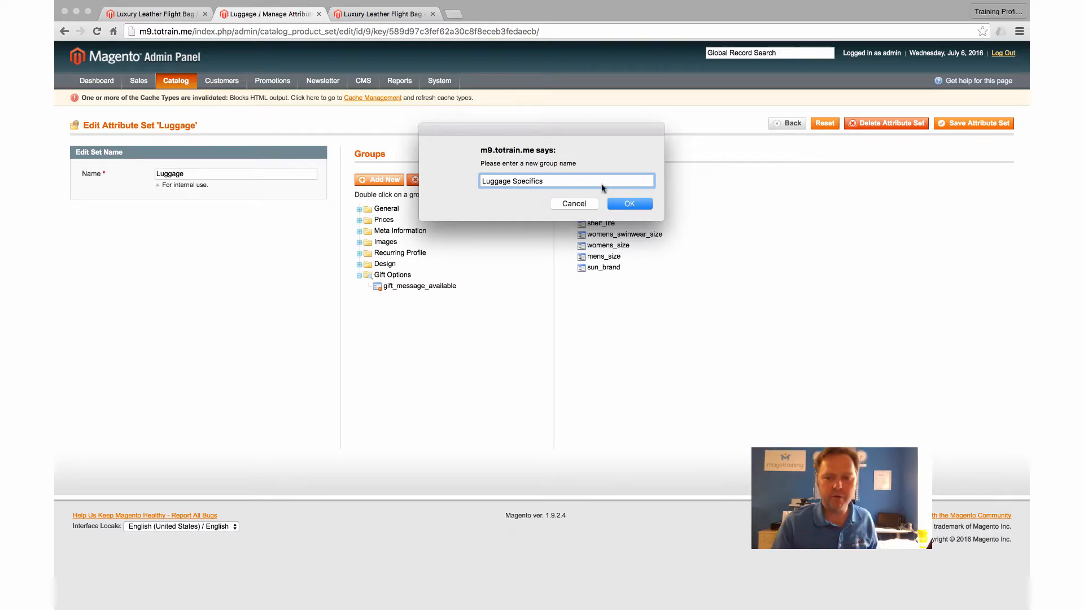
pyautogui.click(628, 205)
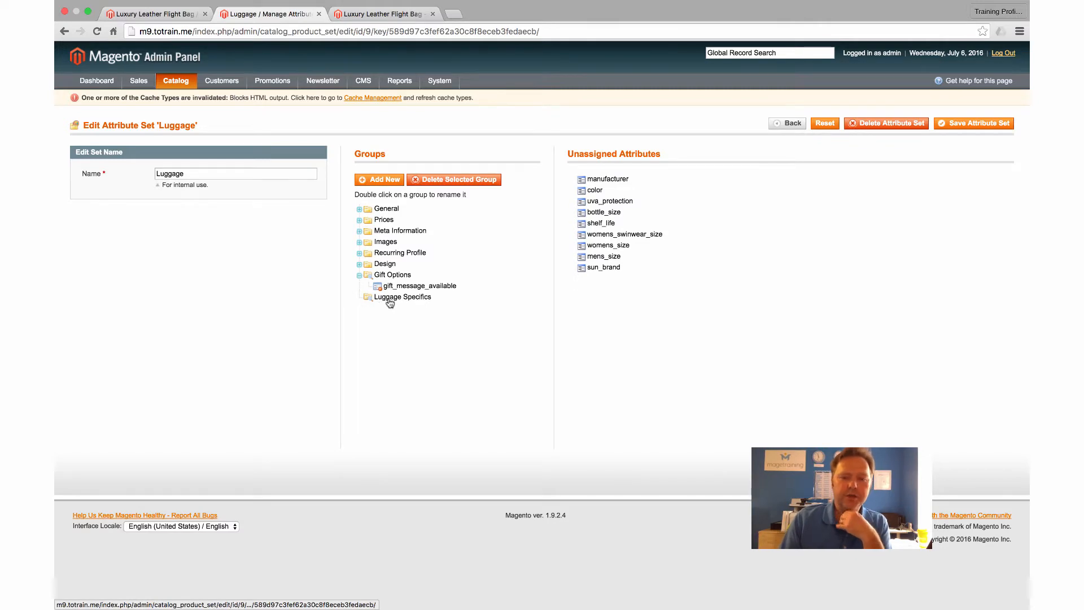
pyautogui.moveTo(393, 302); pyautogui.dragTo(395, 214)
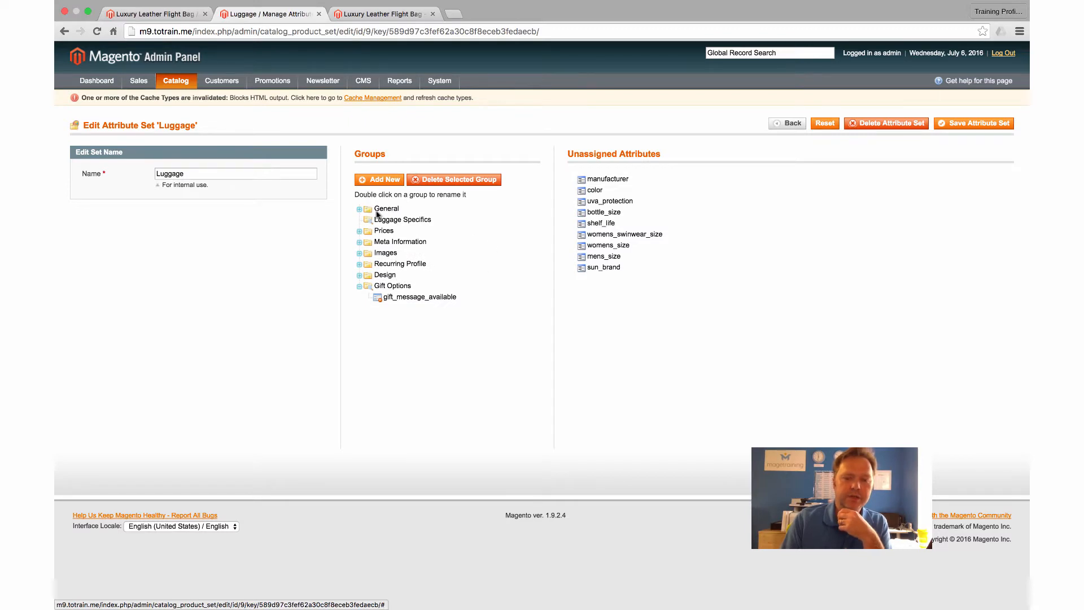
# Move wheels, material, capacity, brand, expandable, cabin_friendly and luggage_size from the General group into Luggage Specifics
pyautogui.click(359, 211)
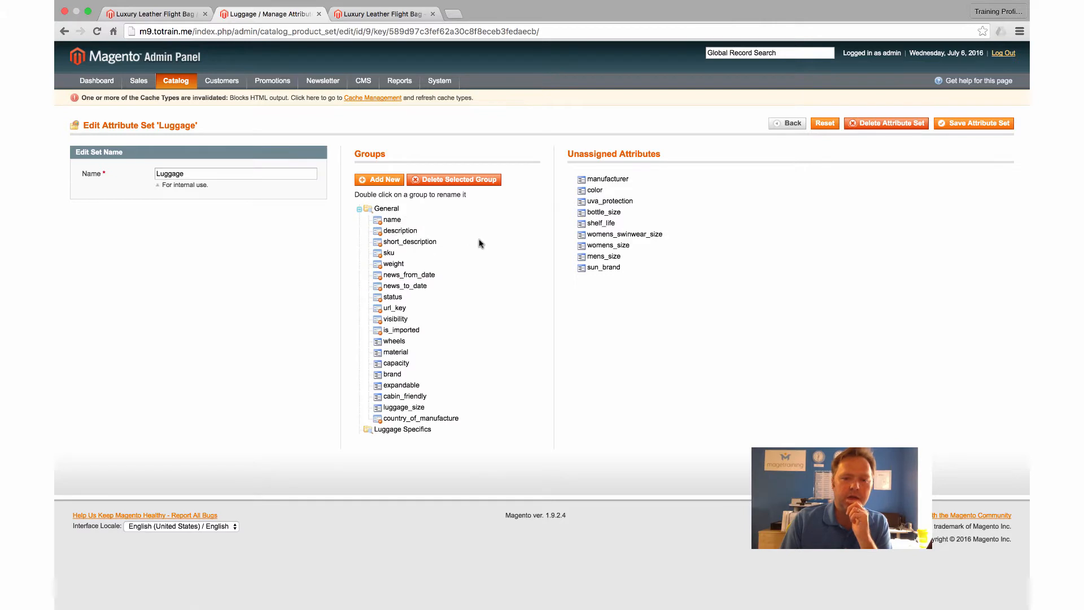
pyautogui.scroll(-3, 480, 243)
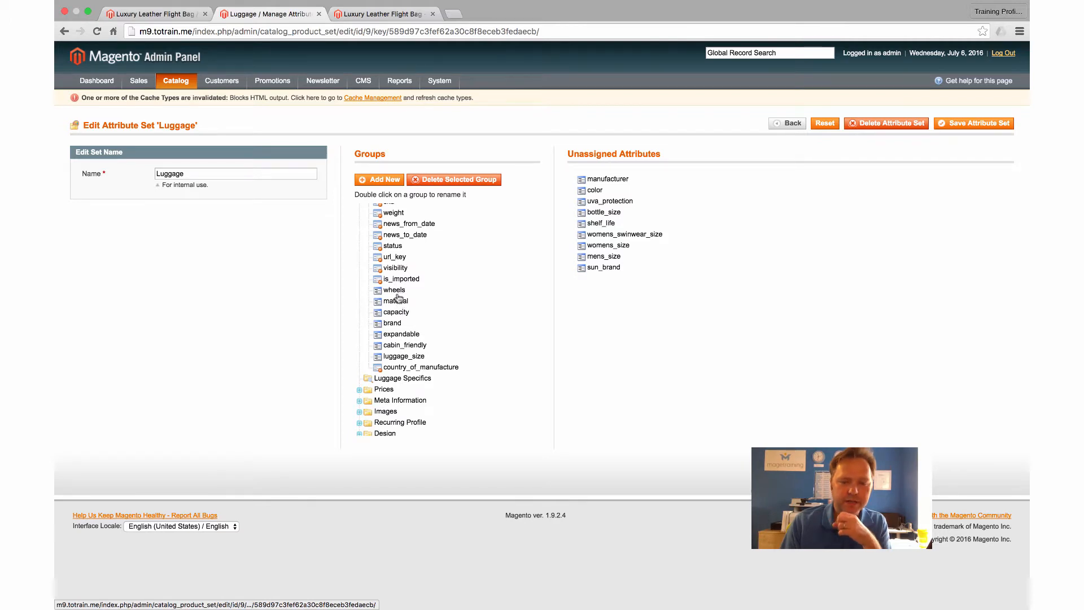
pyautogui.click(394, 290)
pyautogui.moveTo(399, 292); pyautogui.dragTo(415, 378)
pyautogui.moveTo(402, 290); pyautogui.dragTo(415, 377)
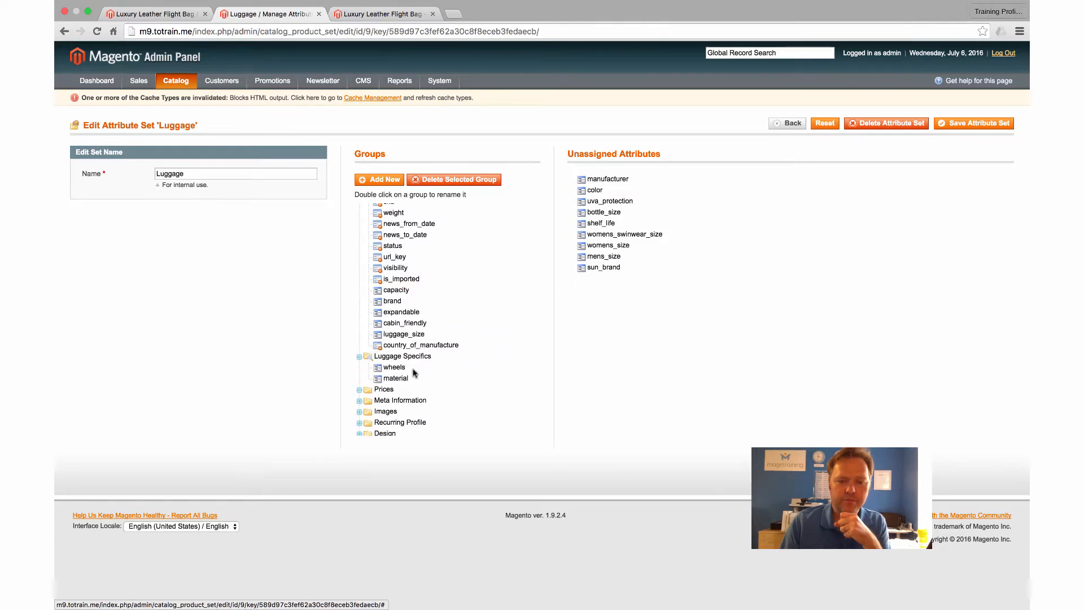
pyautogui.moveTo(396, 291); pyautogui.dragTo(418, 360)
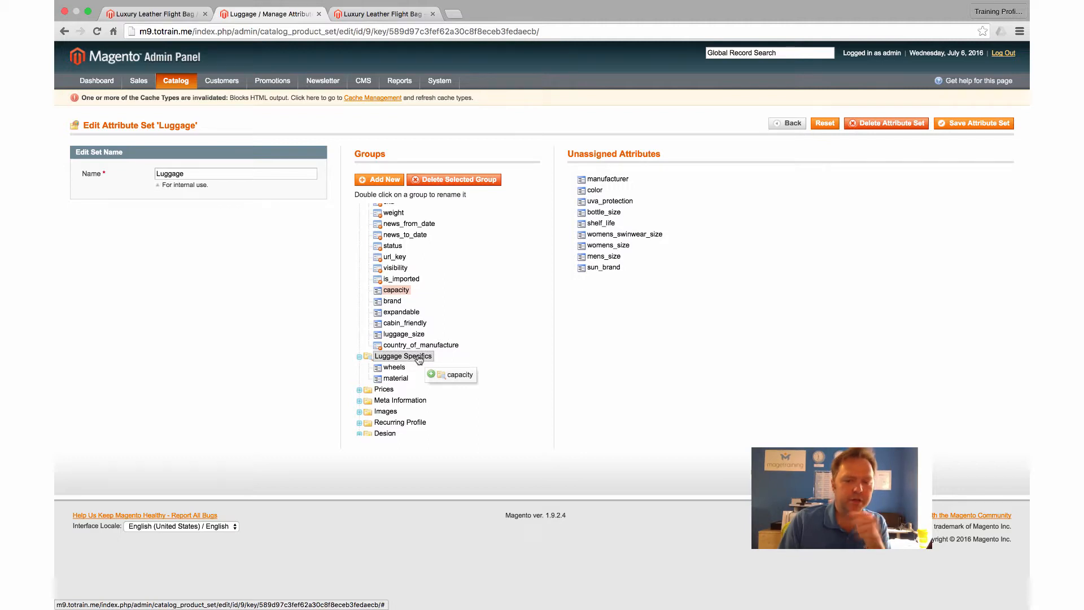
pyautogui.moveTo(418, 360); pyautogui.dragTo(418, 359)
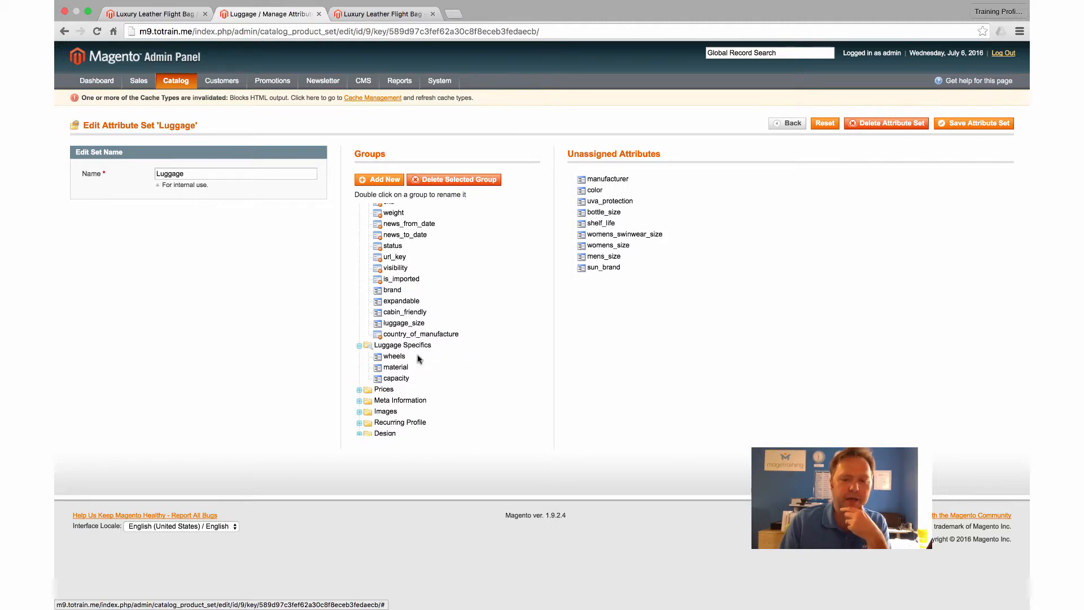
pyautogui.moveTo(399, 292); pyautogui.dragTo(416, 343)
pyautogui.moveTo(407, 291); pyautogui.dragTo(416, 339)
pyautogui.moveTo(409, 291); pyautogui.dragTo(423, 317)
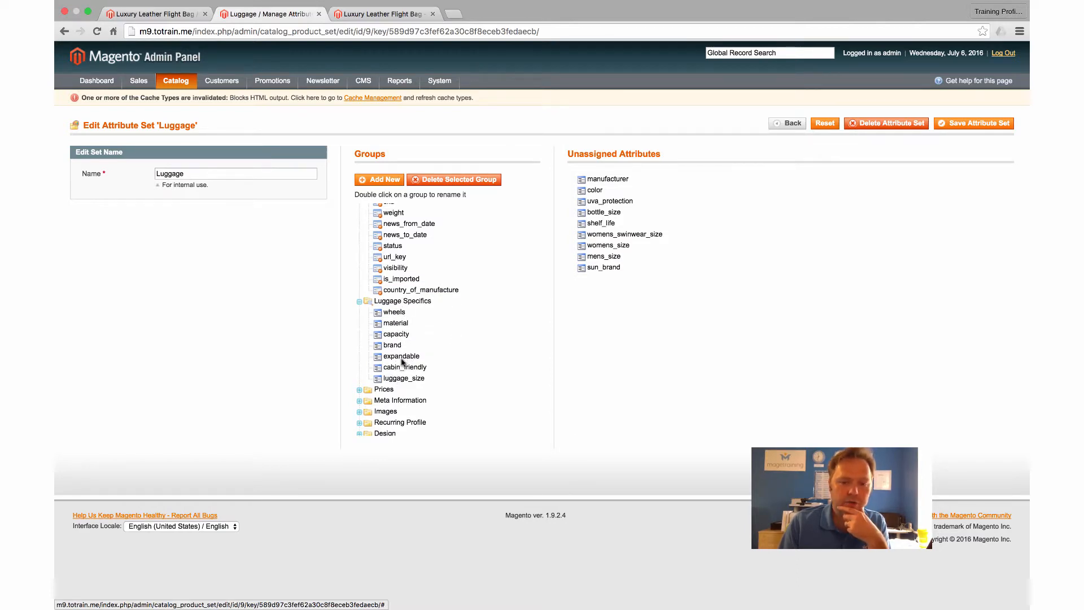
# Reorder Luggage Specifics with brand first and expandable directly above capacity, and save the attribute set
pyautogui.moveTo(400, 347); pyautogui.dragTo(399, 312)
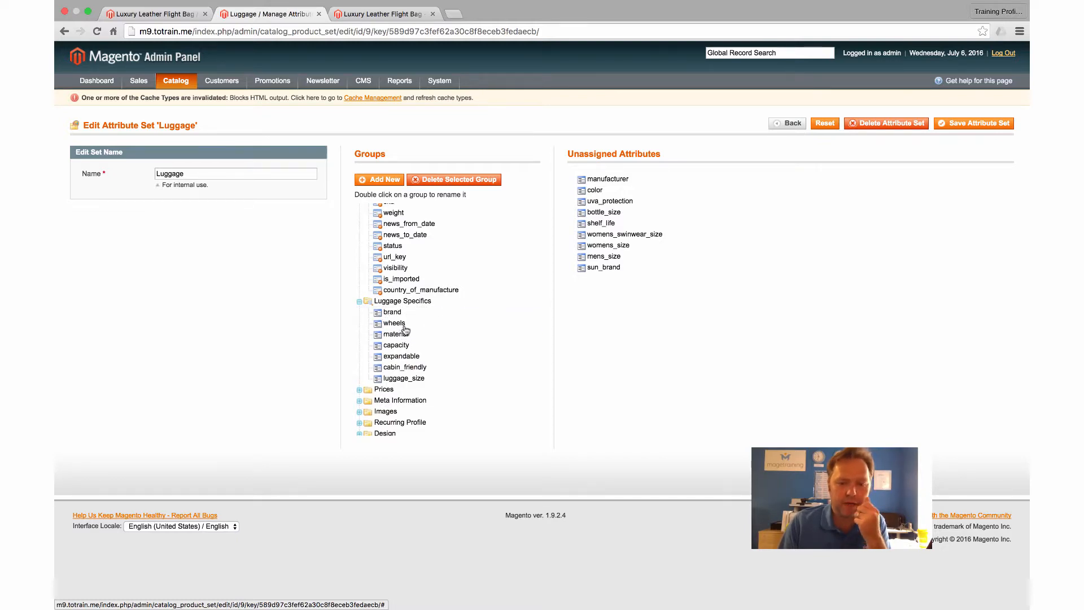
pyautogui.moveTo(404, 356); pyautogui.dragTo(418, 342)
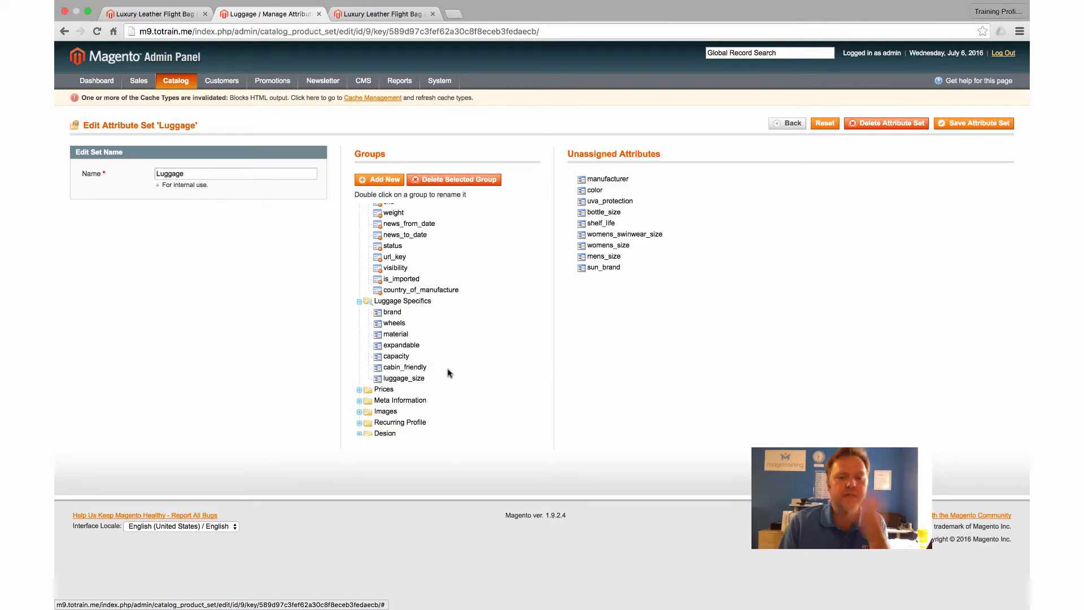
pyautogui.click(980, 123)
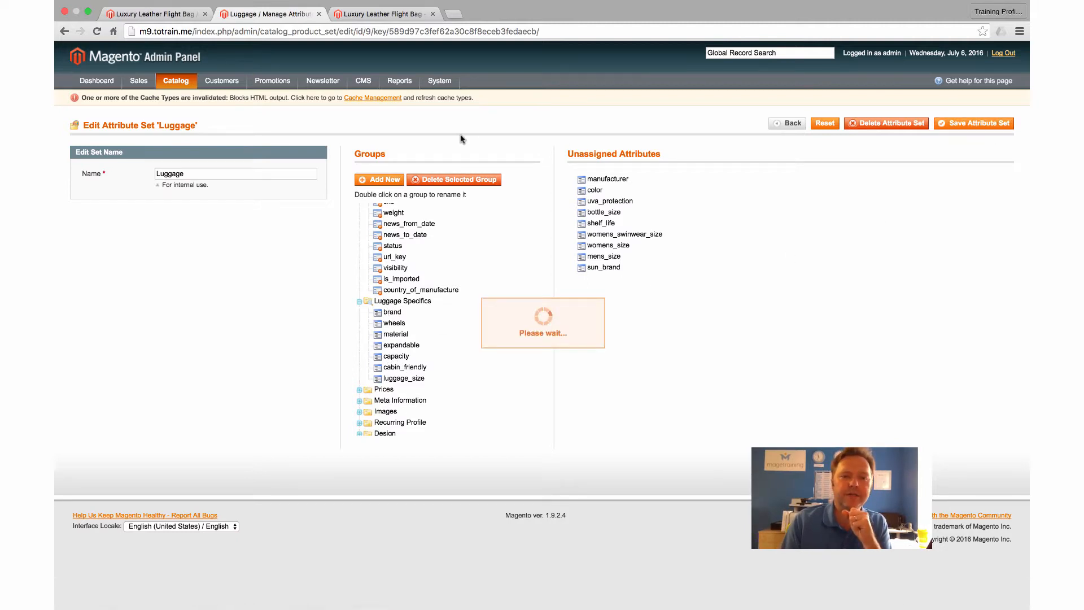
# Reload the flight bag's admin product page, check its General fields and open the Luggage Specifics section
pyautogui.click(365, 17)
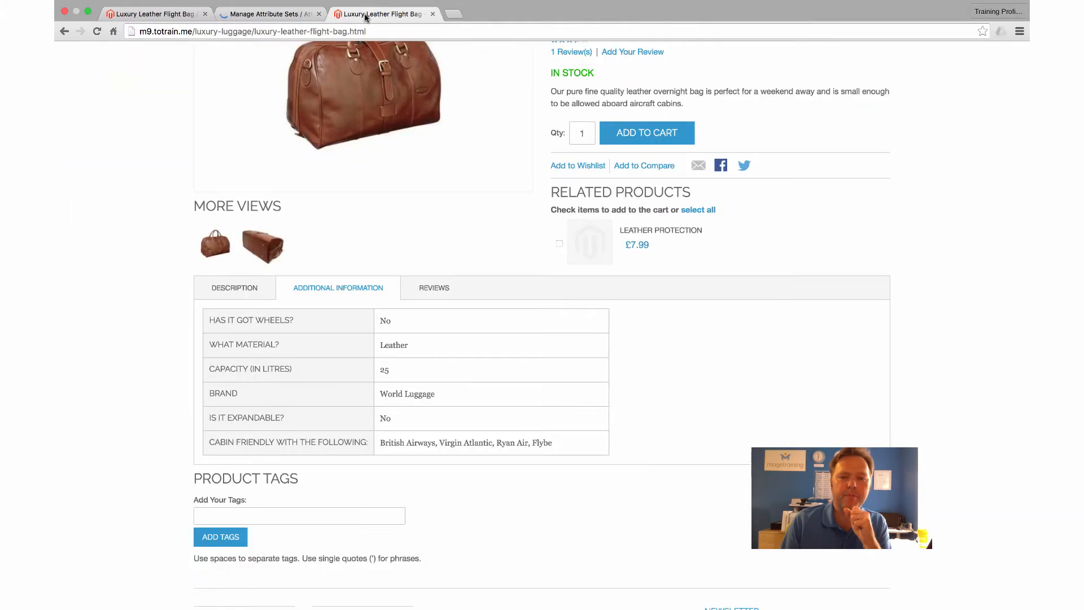
pyautogui.click(164, 14)
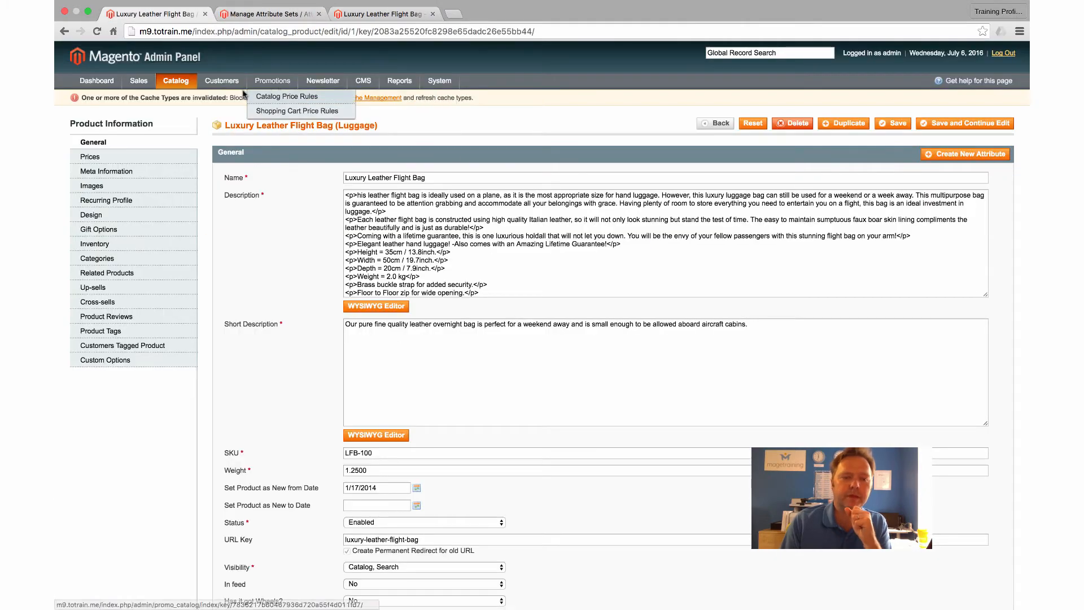
pyautogui.click(97, 32)
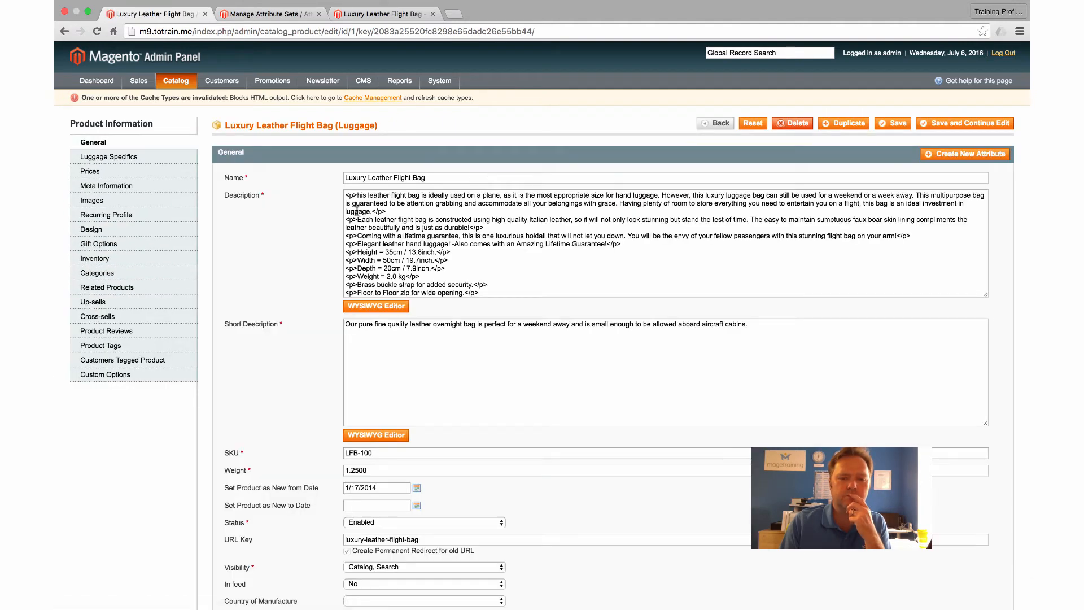
pyautogui.scroll(-5, 356, 210)
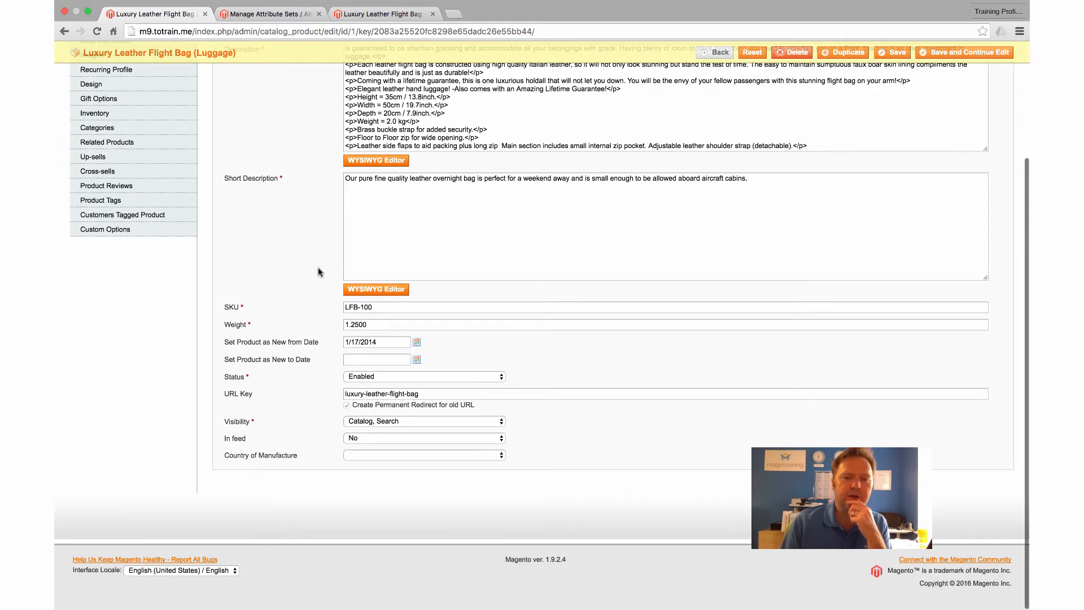
pyautogui.scroll(5, 318, 276)
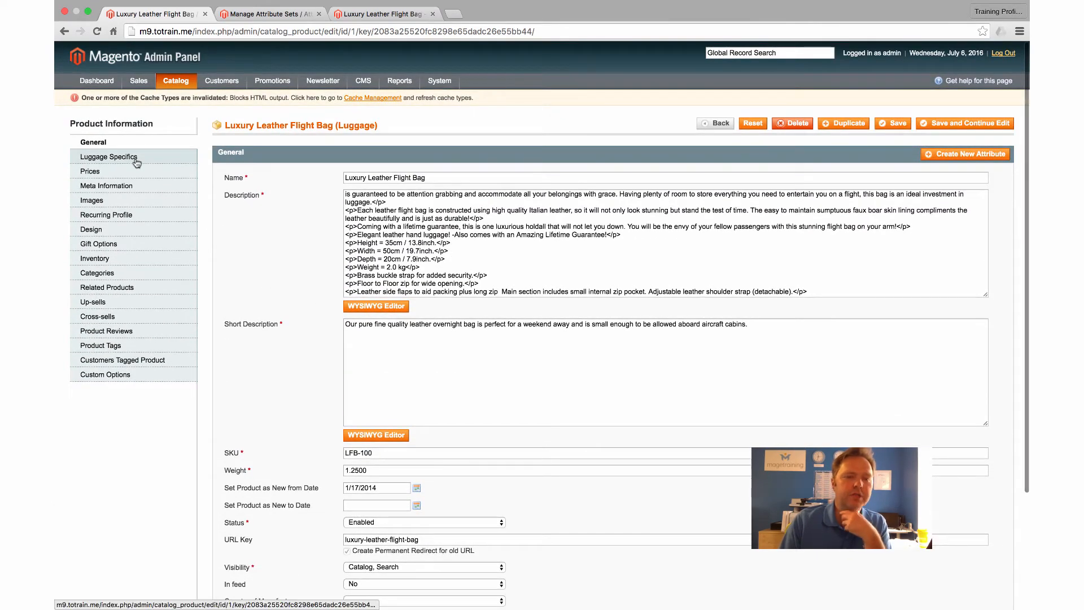
pyautogui.click(134, 159)
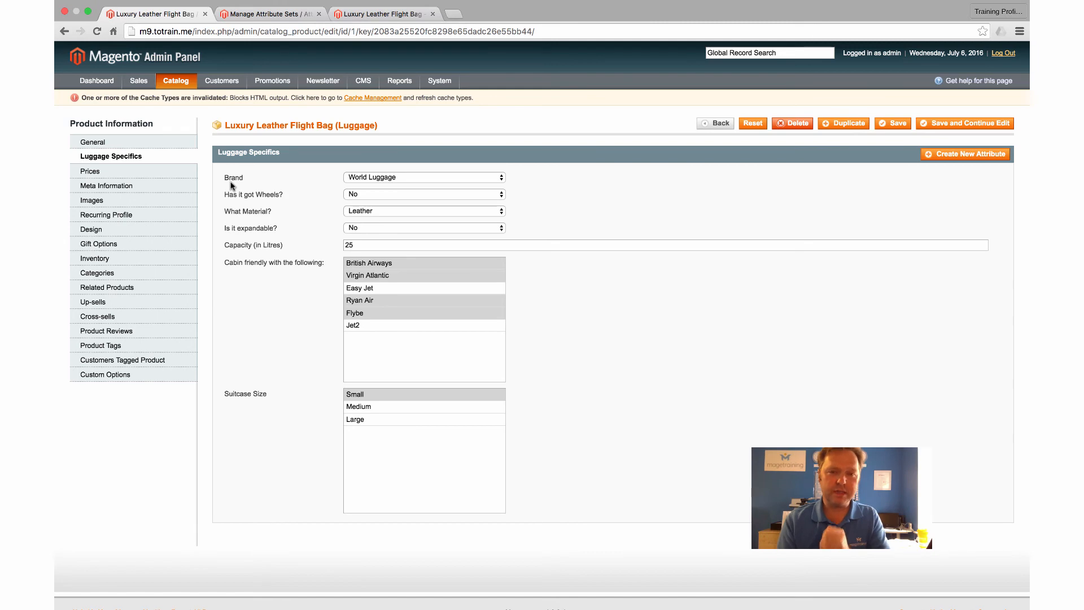
# Return to the flight bag's General section and look through its remaining fields
pyautogui.click(135, 143)
pyautogui.scroll(-1, 339, 268)
pyautogui.scroll(-5, 338, 266)
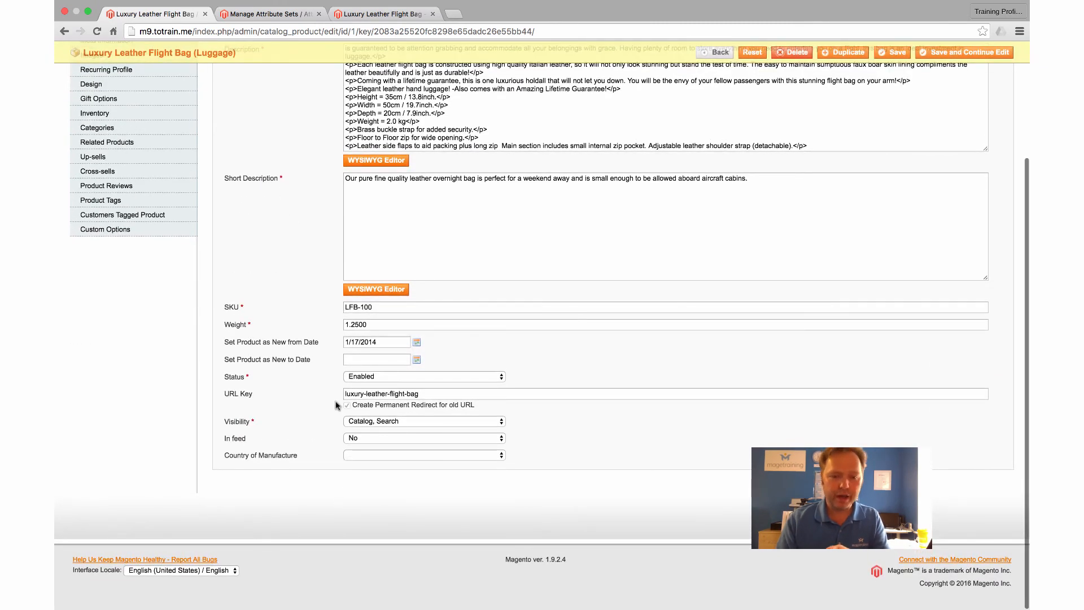
pyautogui.scroll(6, 319, 231)
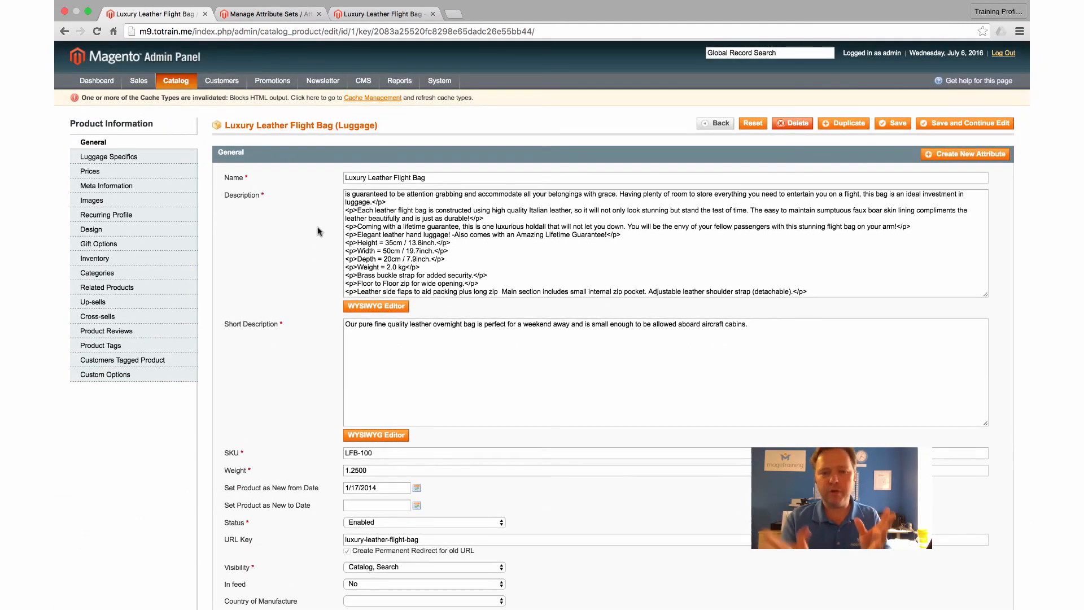